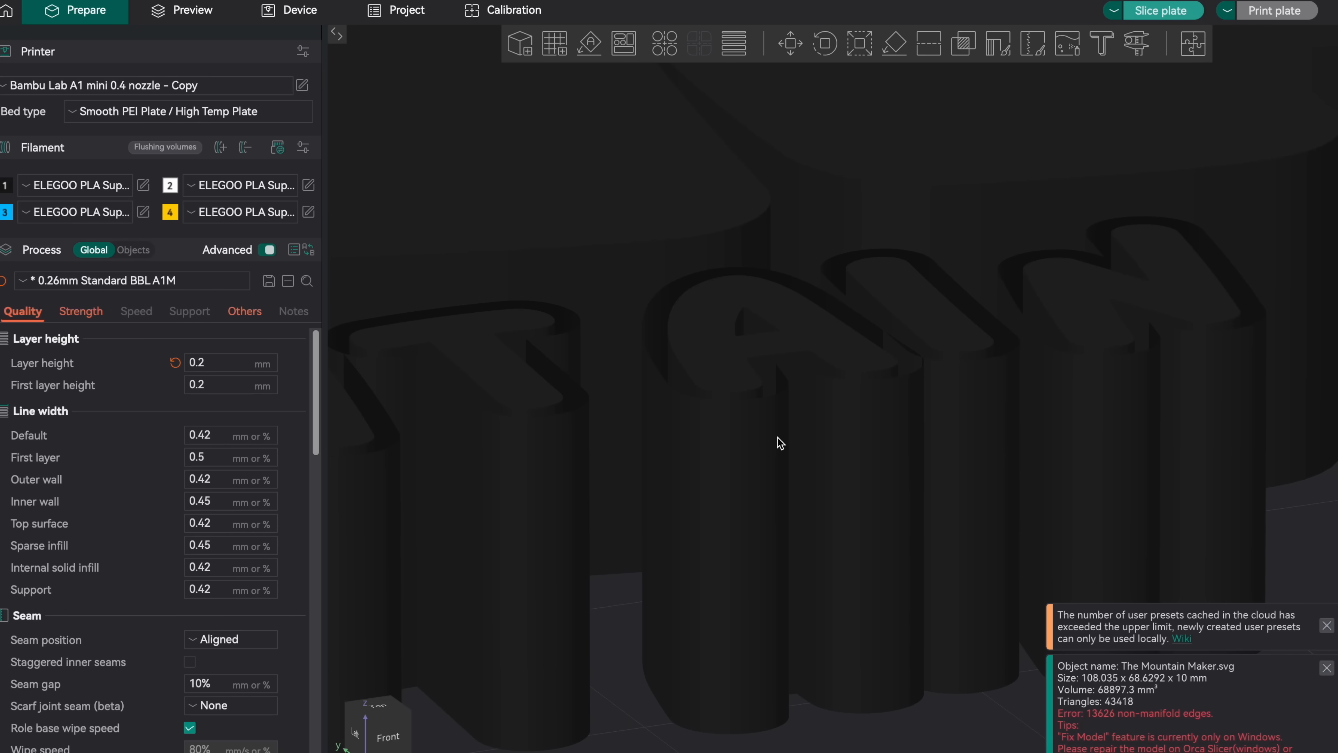
pyautogui.moveTo(806, 536); pyautogui.dragTo(791, 562)
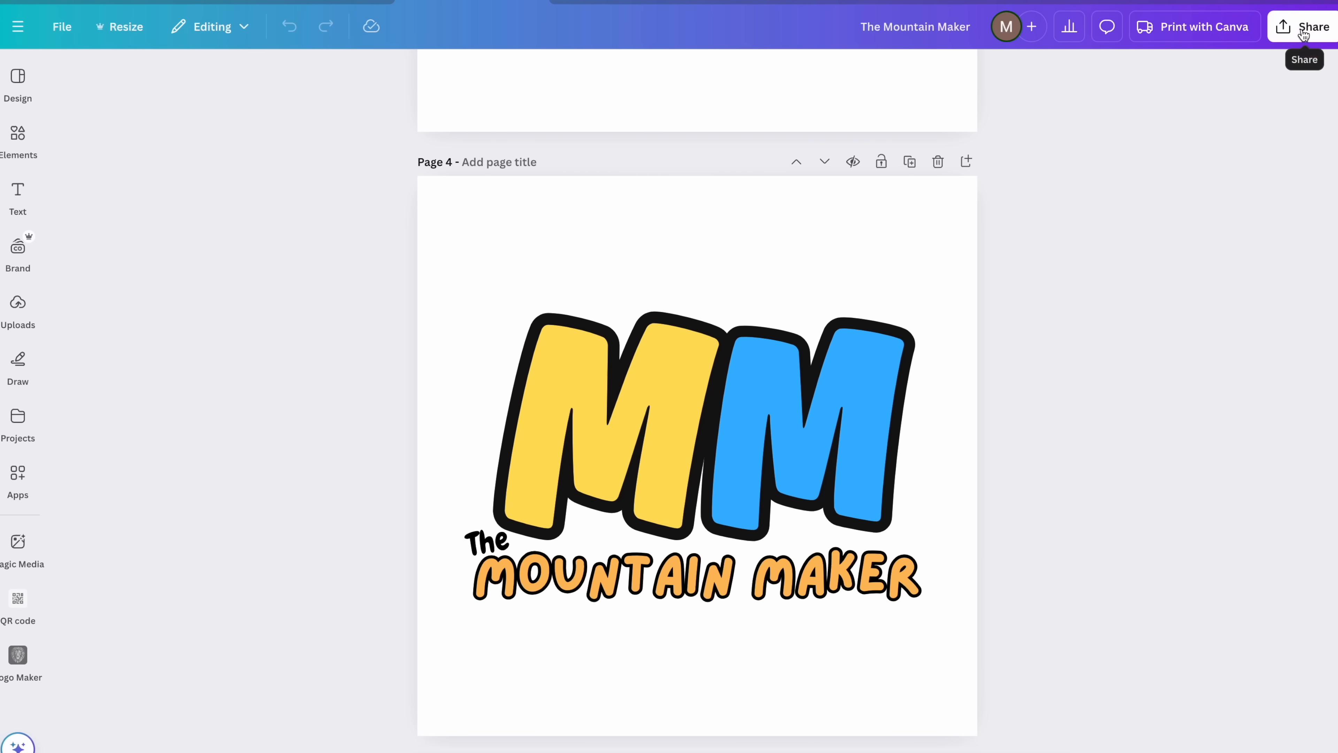
# In Canva, download The Mountain Maker logo design as a PNG named New Logo in the Downloads folder.
pyautogui.click(1328, 28)
pyautogui.click(1063, 327)
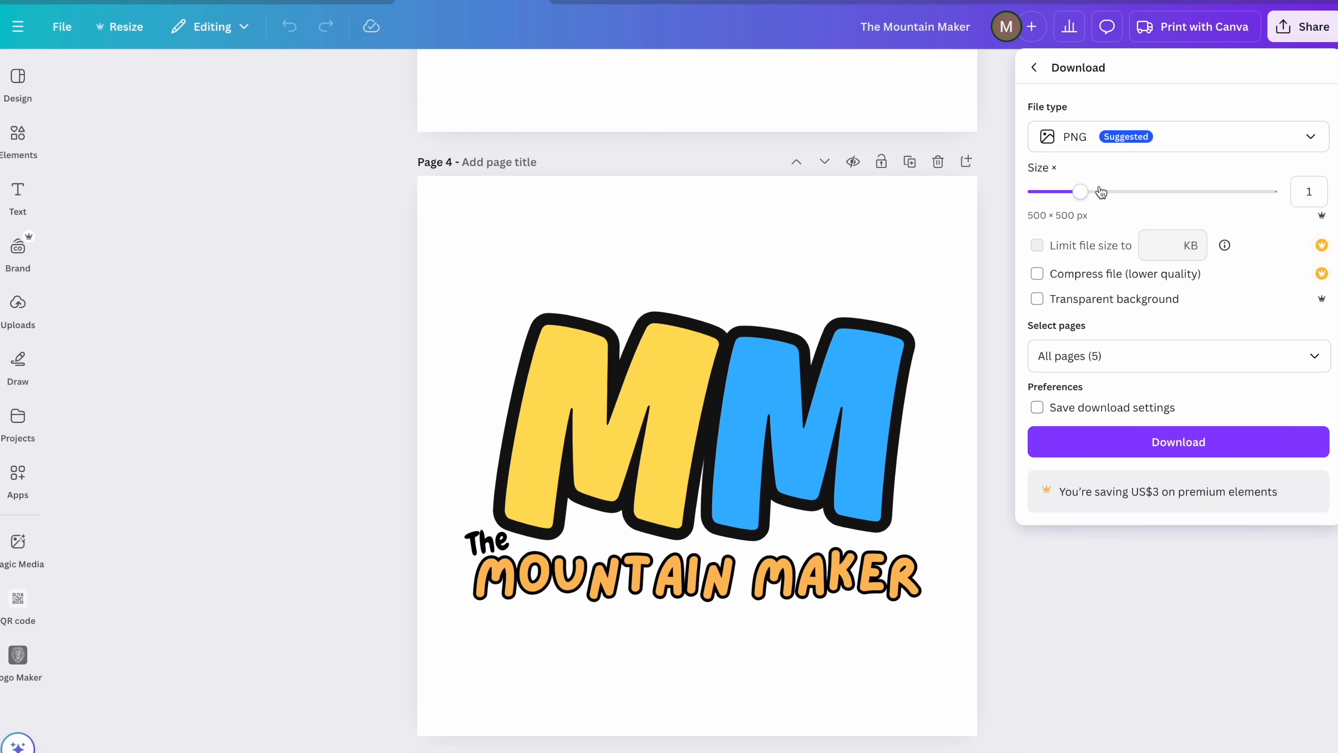
pyautogui.click(1150, 445)
pyautogui.write('New')
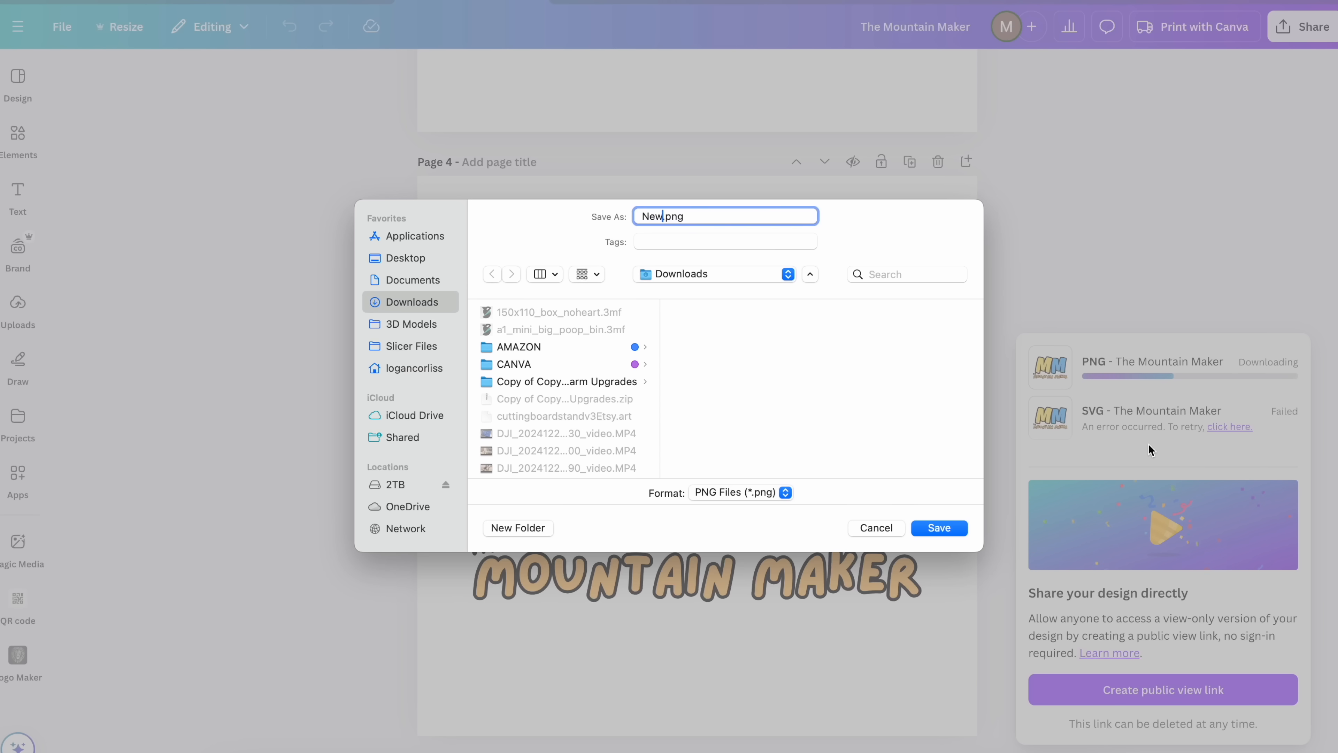
pyautogui.write(' Lo')
pyautogui.press('Return')
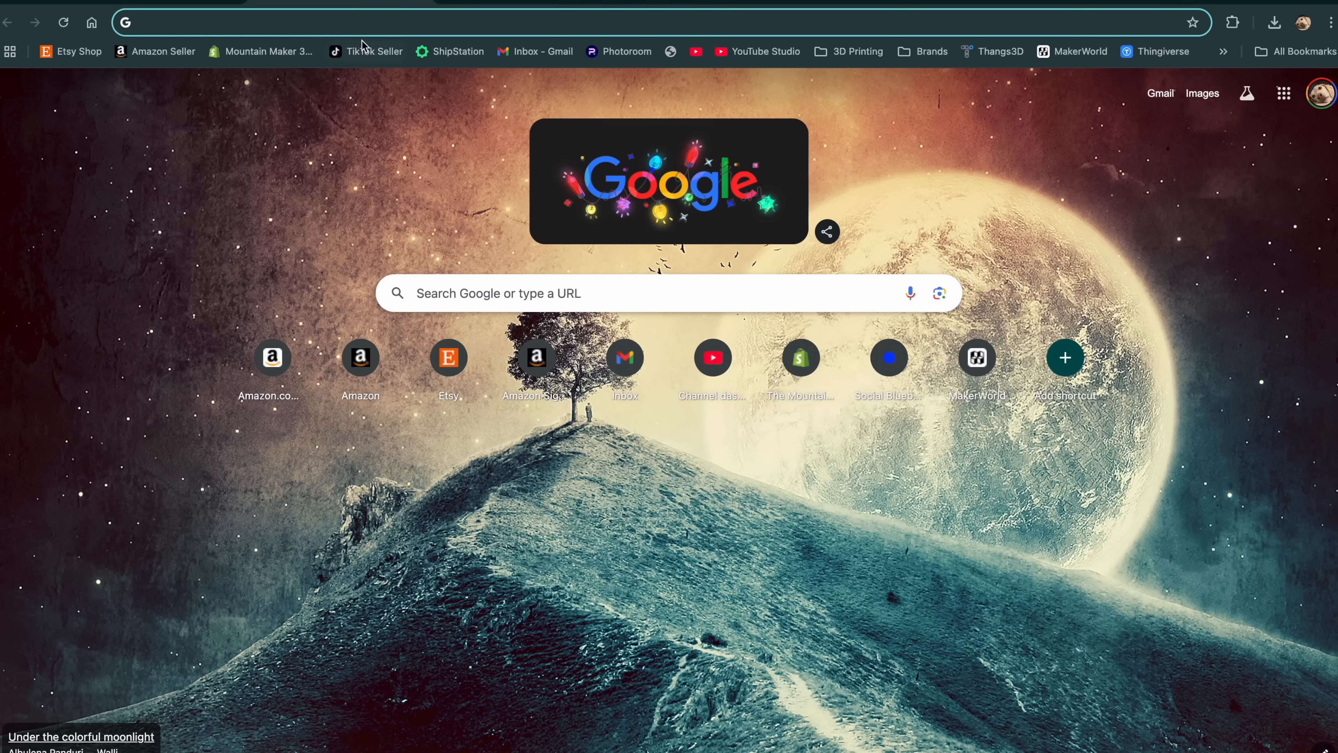
# Search Google for "png to svg" and open the pngtosvg.com converter.
pyautogui.click(540, 301)
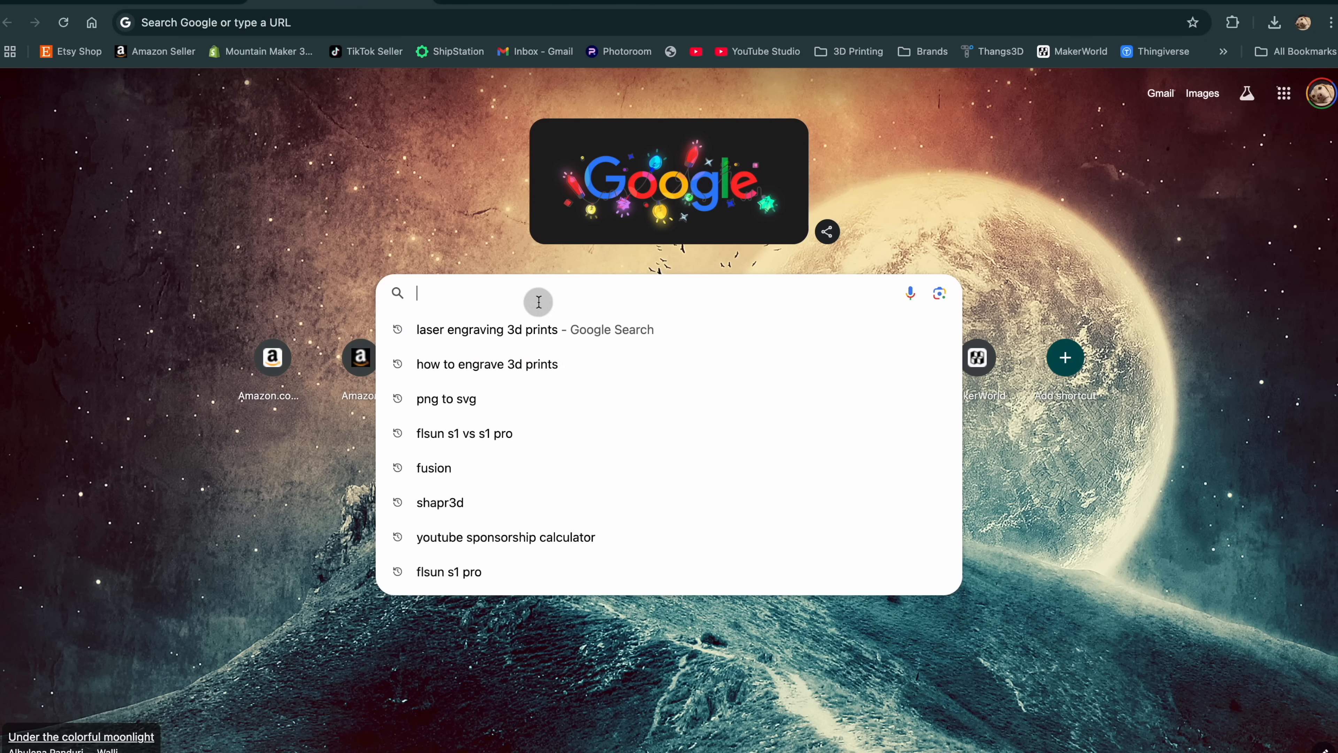
pyautogui.write('png to')
pyautogui.press('Return')
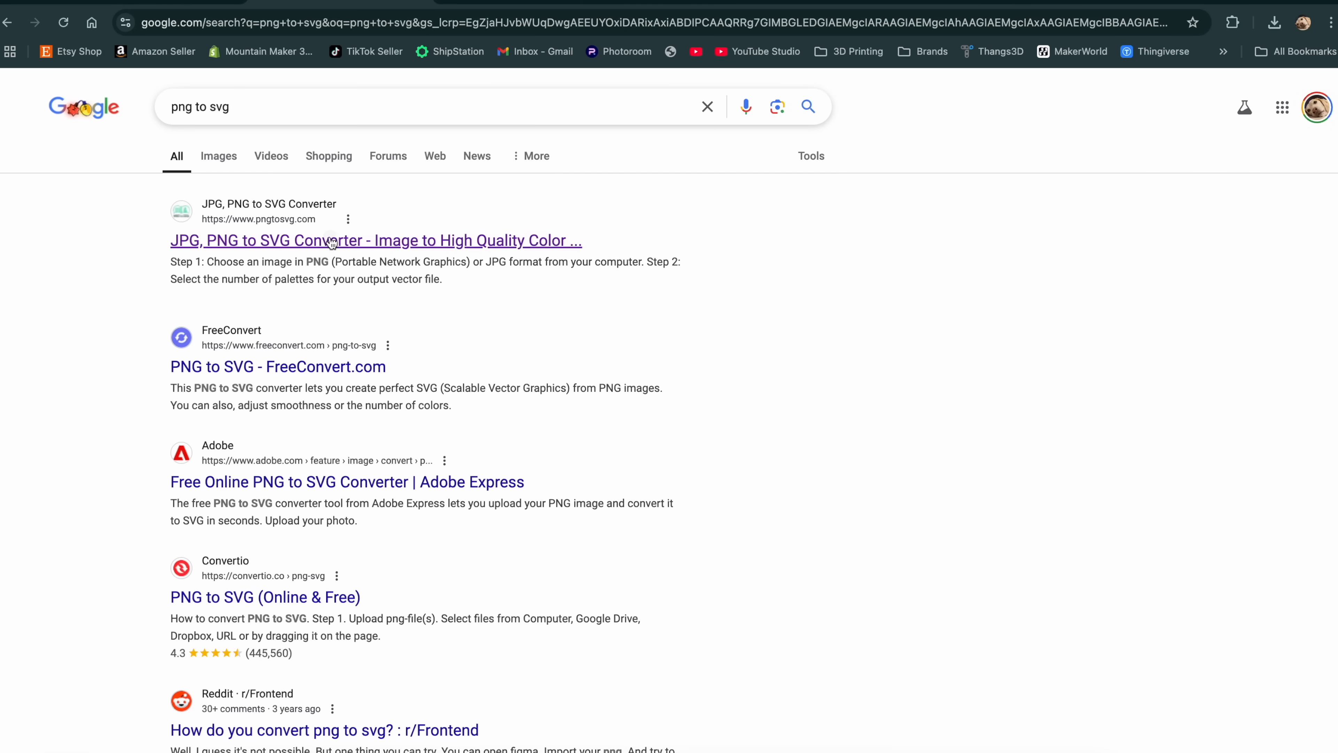
pyautogui.click(332, 242)
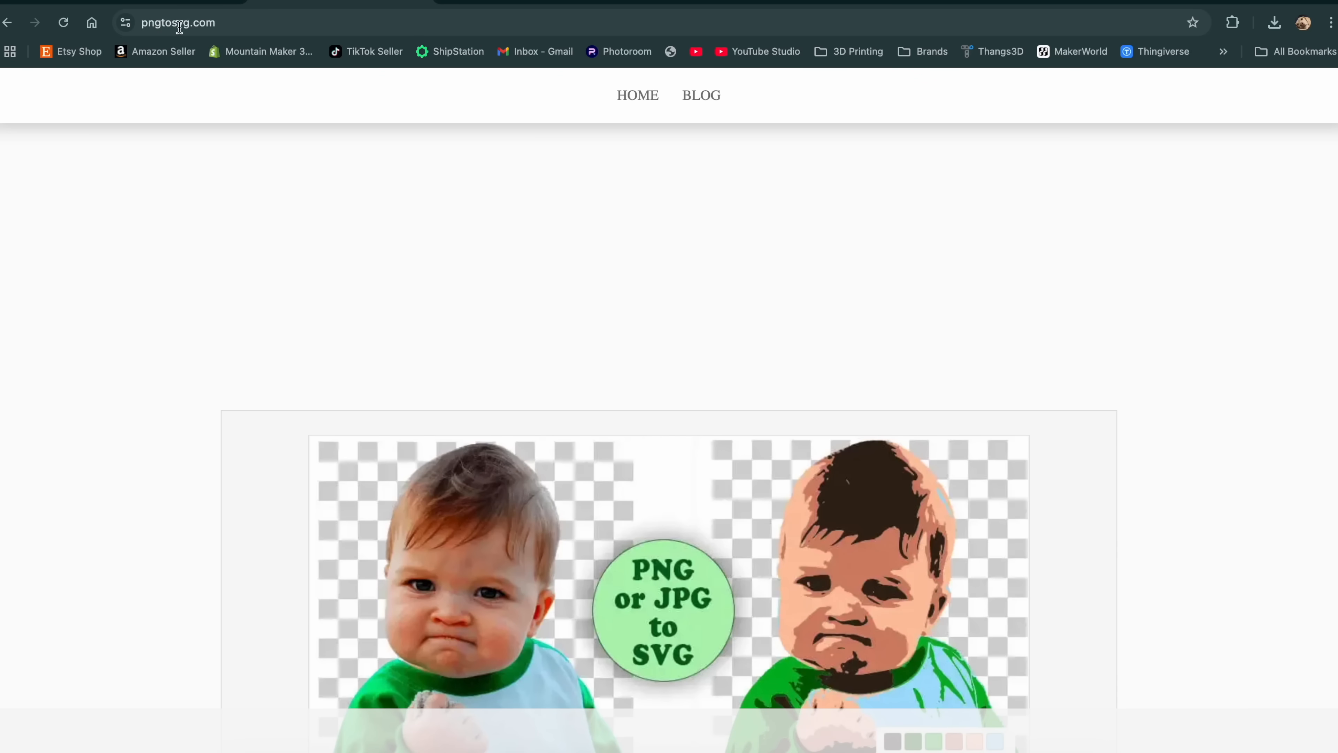
# Load New Logo.png from Downloads into the image-to-vector converter.
pyautogui.scroll(-15, 203, 358)
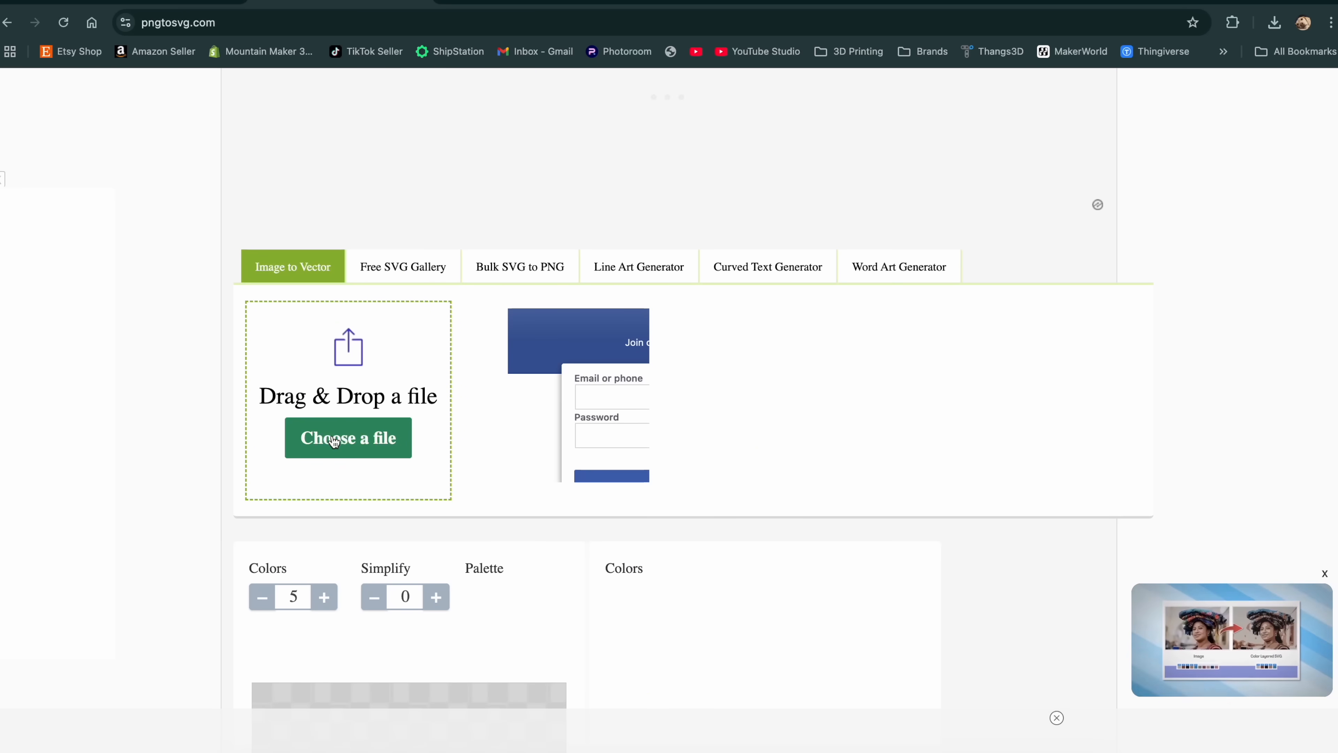
pyautogui.click(334, 441)
pyautogui.scroll(2, 340, 441)
pyautogui.click(337, 464)
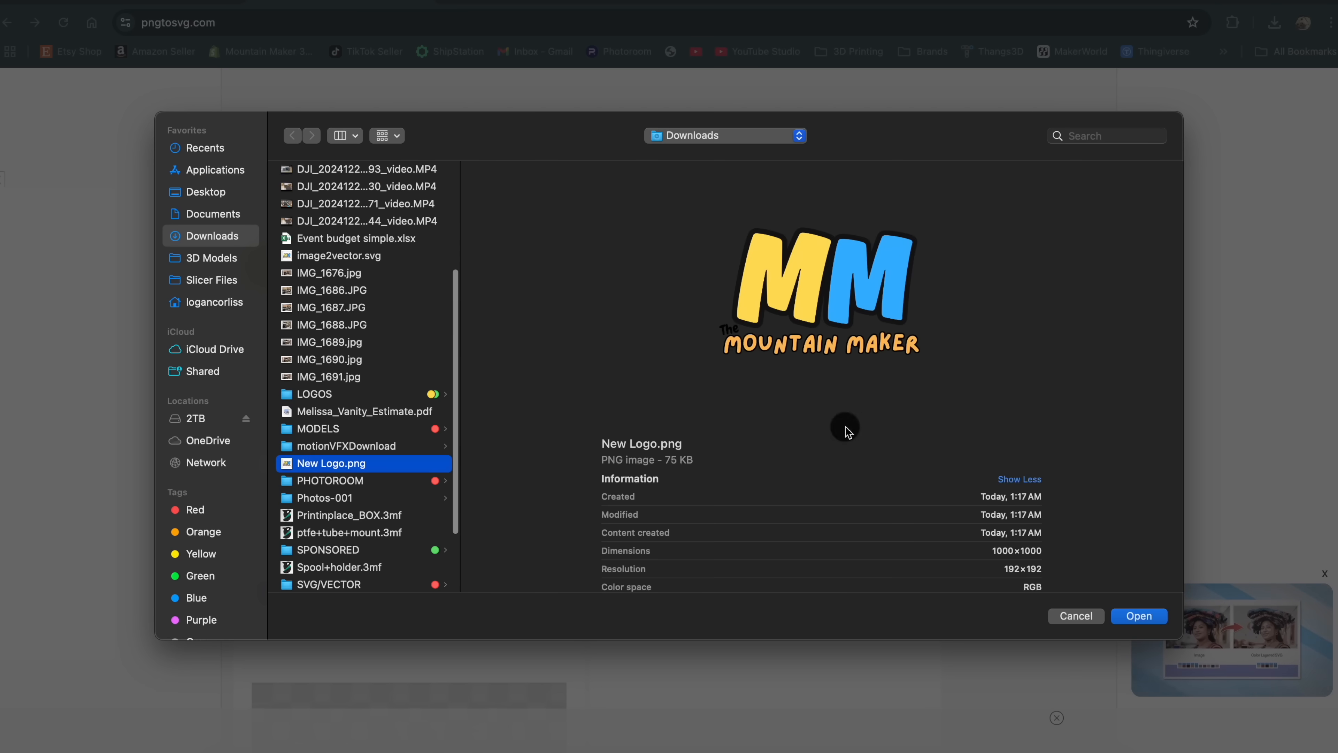
pyautogui.click(1137, 617)
# Reduce the logo to 4 colors, generate the vector version and download it as an SVG.
pyautogui.scroll(-7, 686, 530)
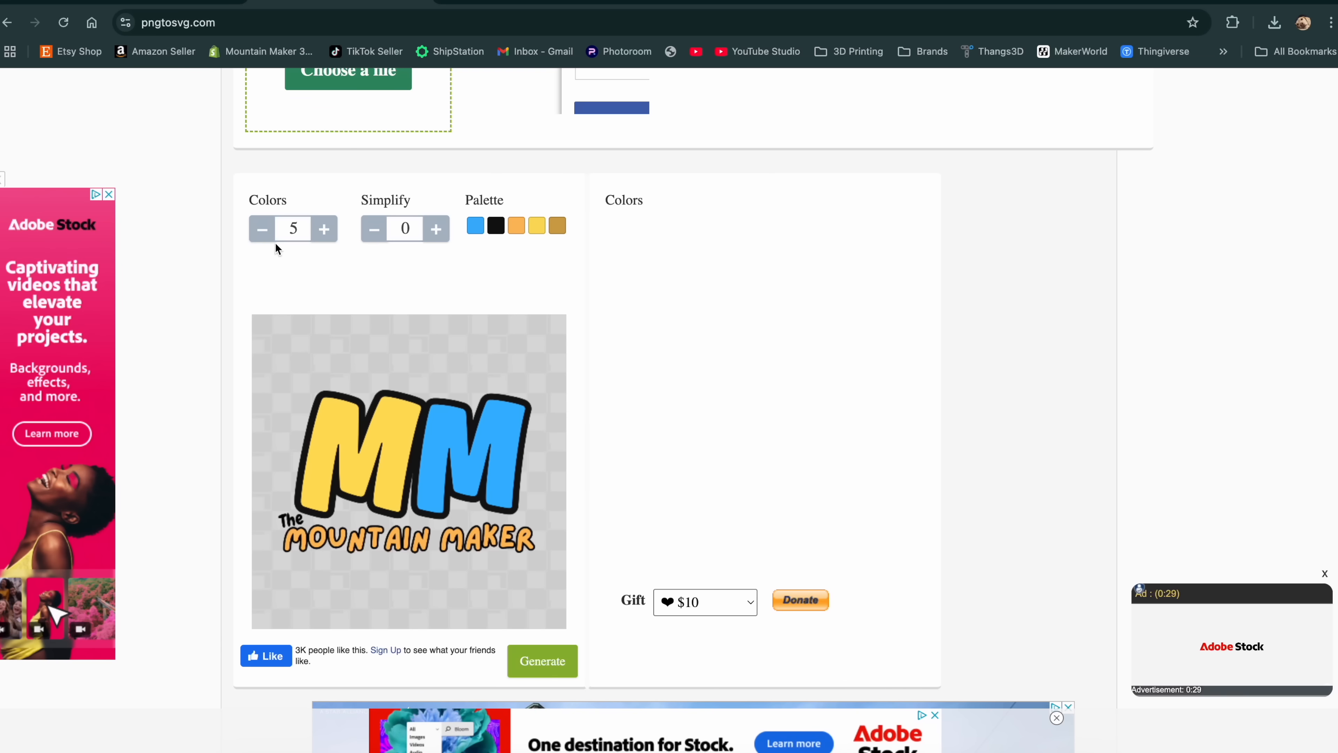
pyautogui.click(262, 229)
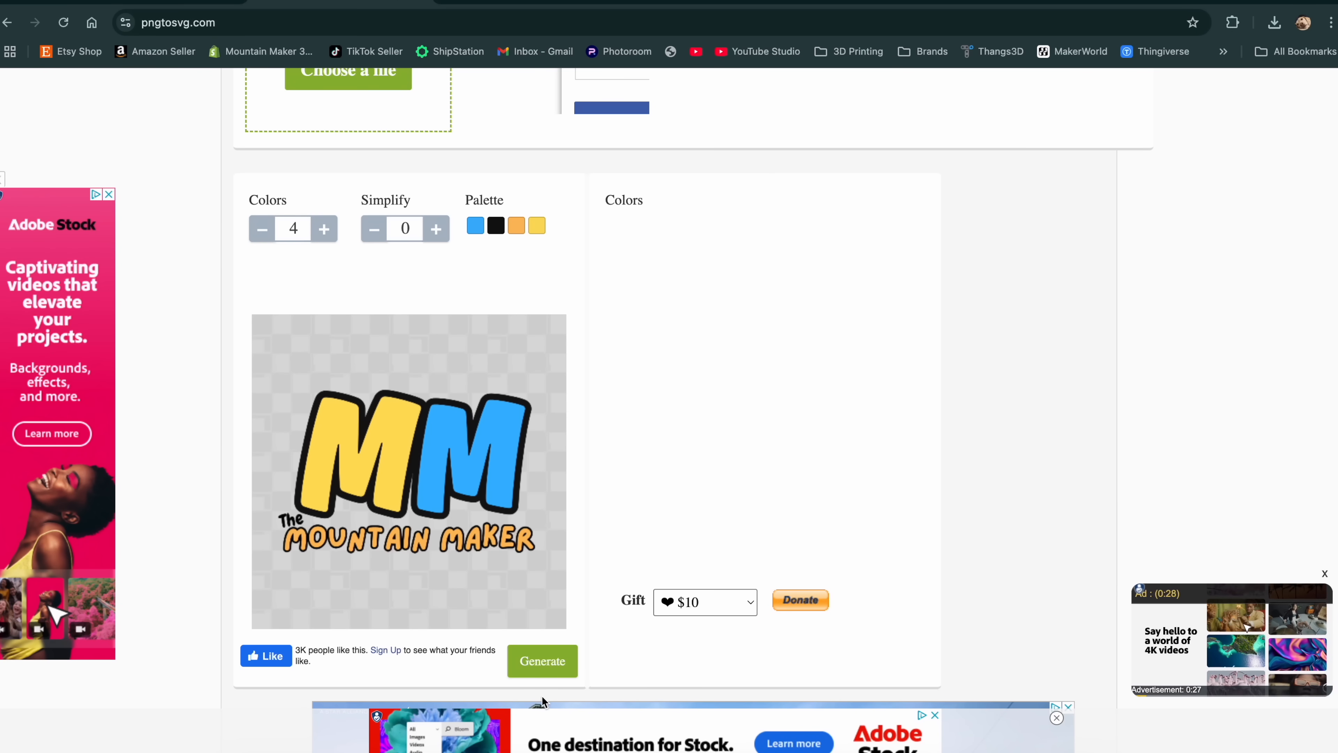
pyautogui.click(545, 661)
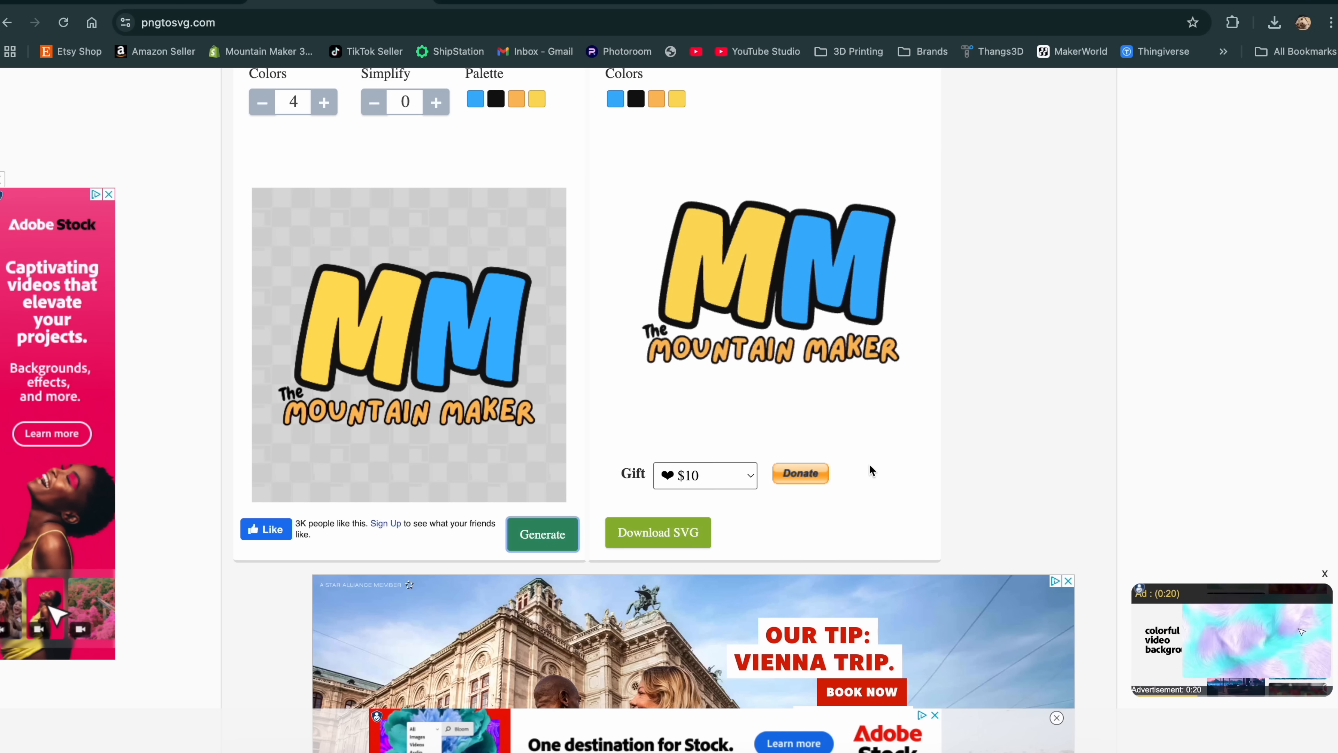
pyautogui.click(646, 535)
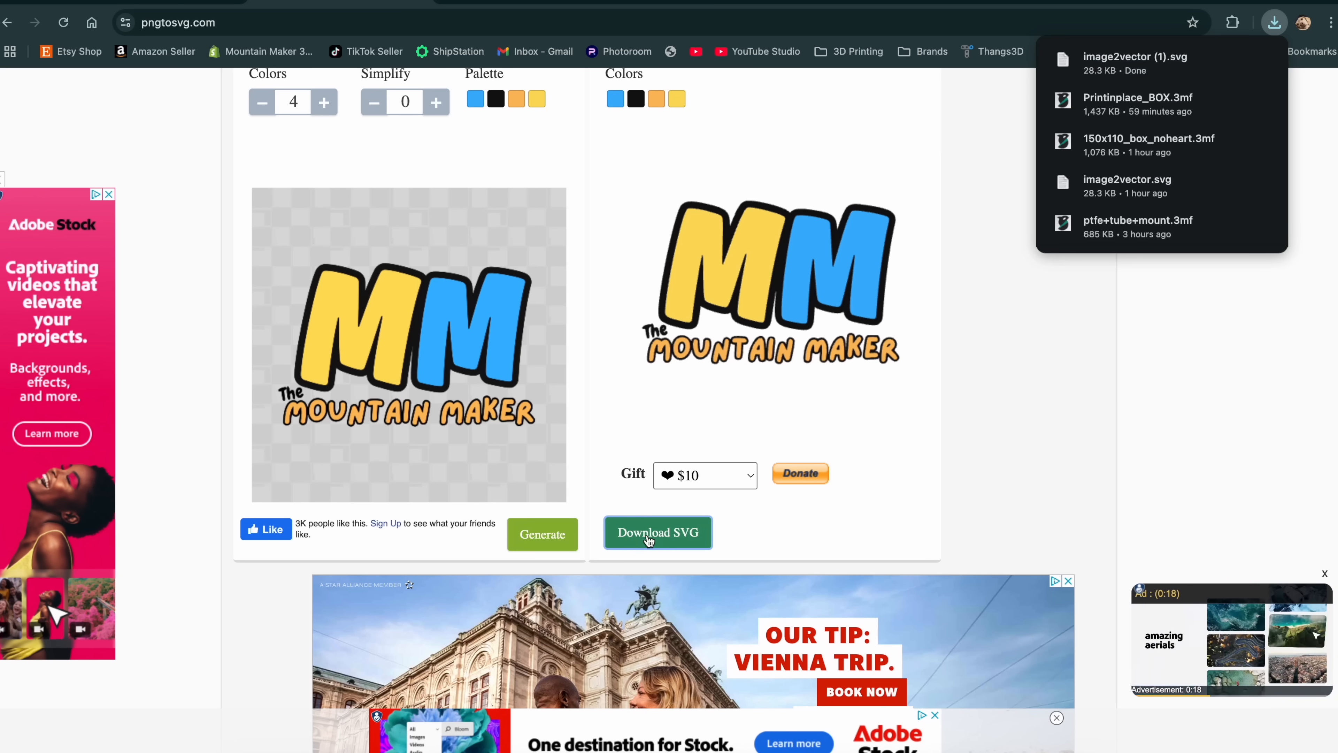
pyautogui.click(597, 543)
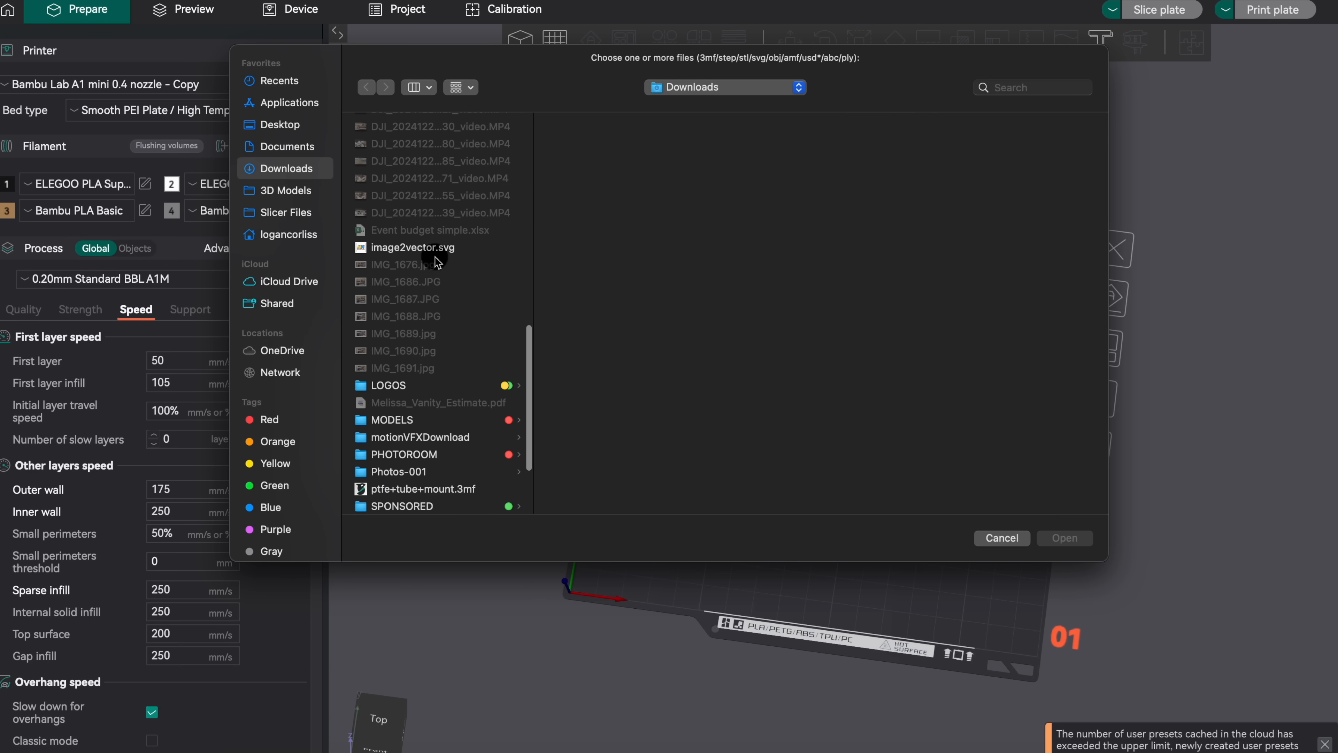
# In OrcaSlicer, import image2vector.svg from Downloads onto the build plate and select the logo model.
pyautogui.click(437, 254)
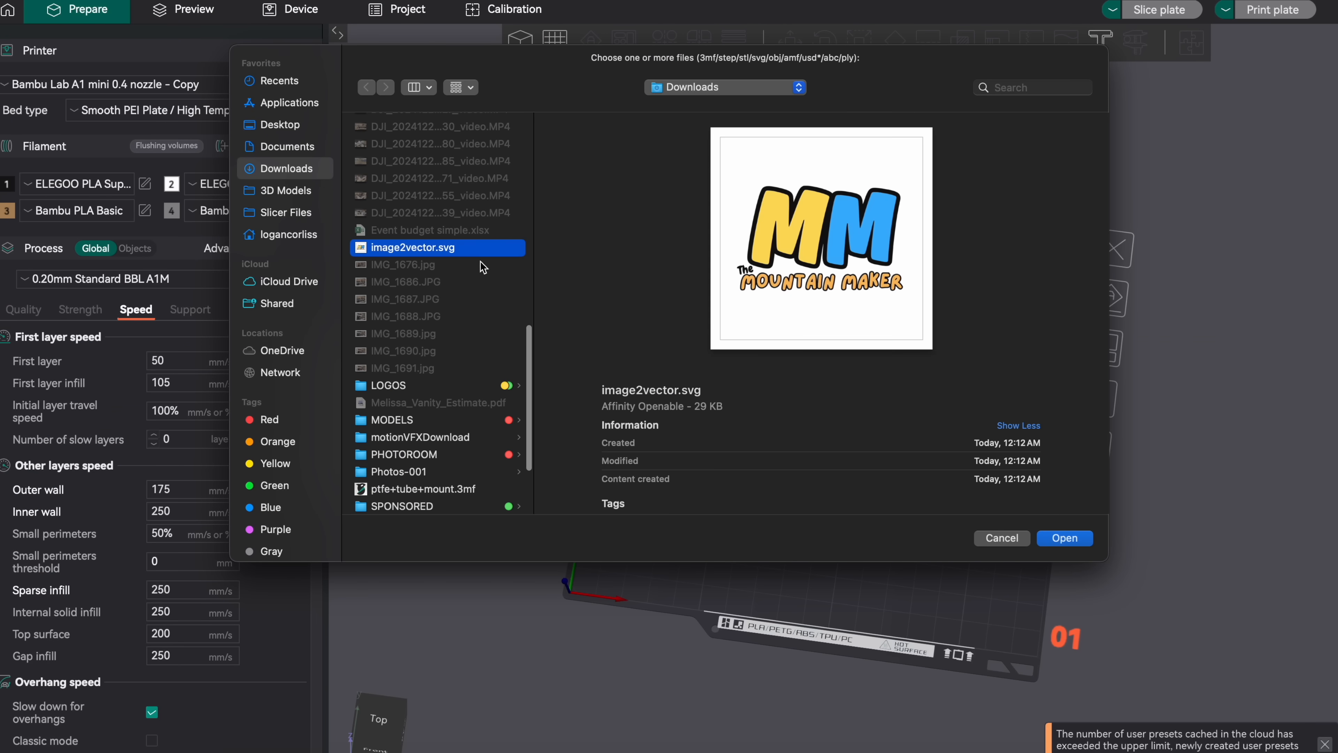
pyautogui.click(1081, 545)
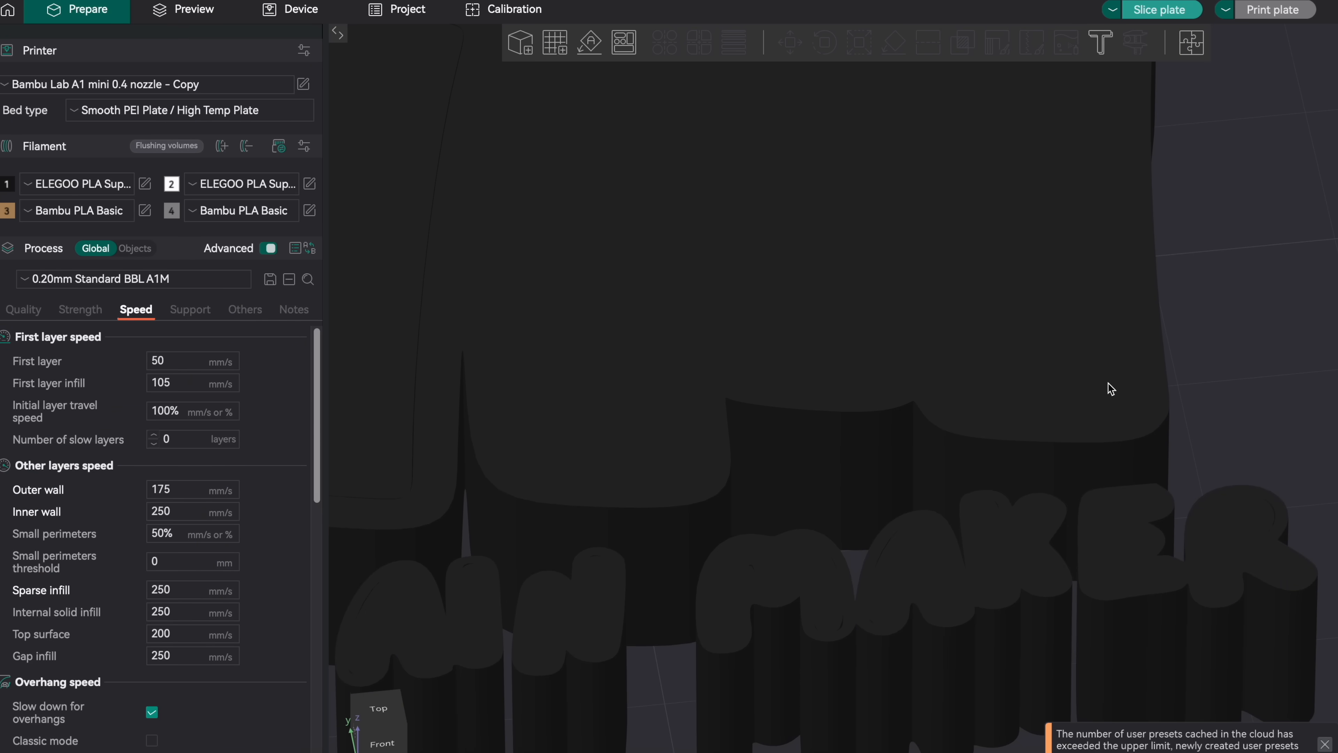
pyautogui.moveTo(774, 525); pyautogui.dragTo(1016, 208, button='right')
pyautogui.scroll(10, 869, 240)
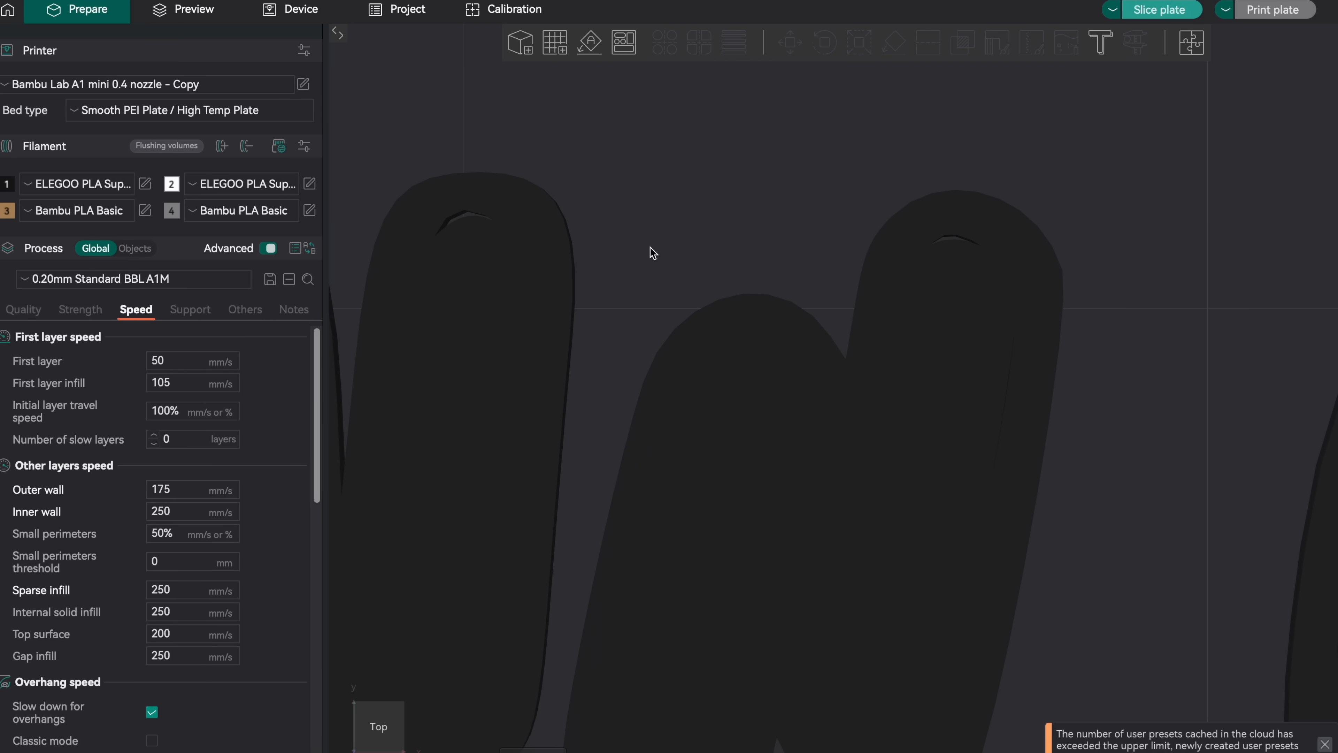
pyautogui.moveTo(650, 247); pyautogui.dragTo(868, 364, button='right')
pyautogui.click(672, 344)
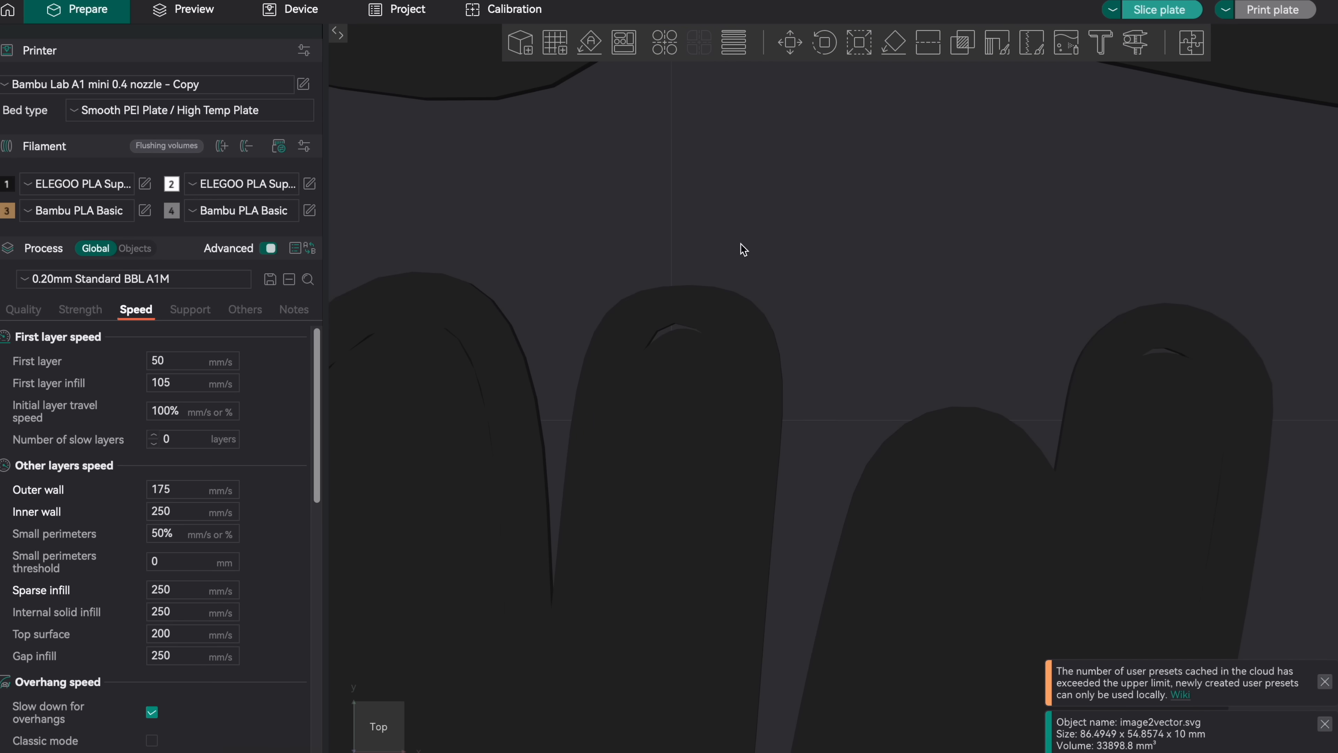
# Start color painting on the logo model and set the color of filament 4 to yellow.
pyautogui.scroll(3, 744, 239)
pyautogui.scroll(-10, 746, 240)
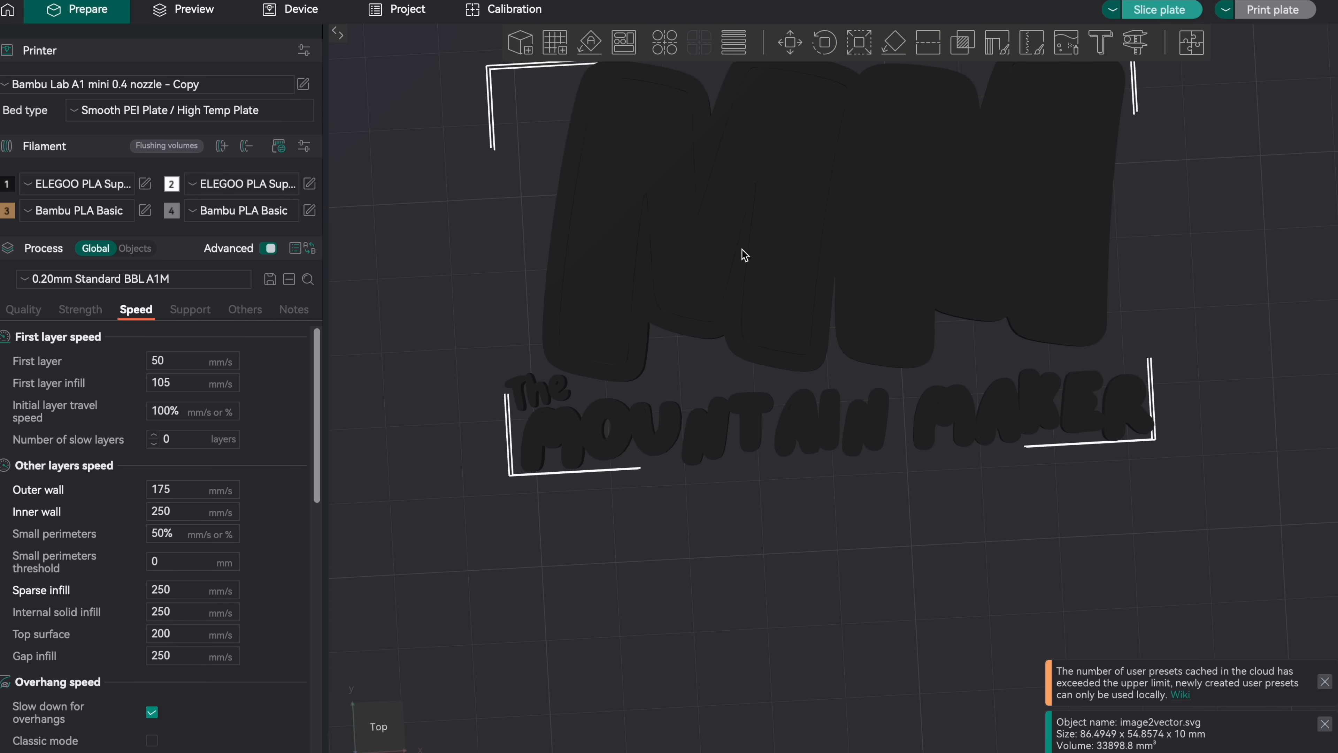
pyautogui.moveTo(472, 254); pyautogui.dragTo(426, 350, button='right')
pyautogui.click(1065, 46)
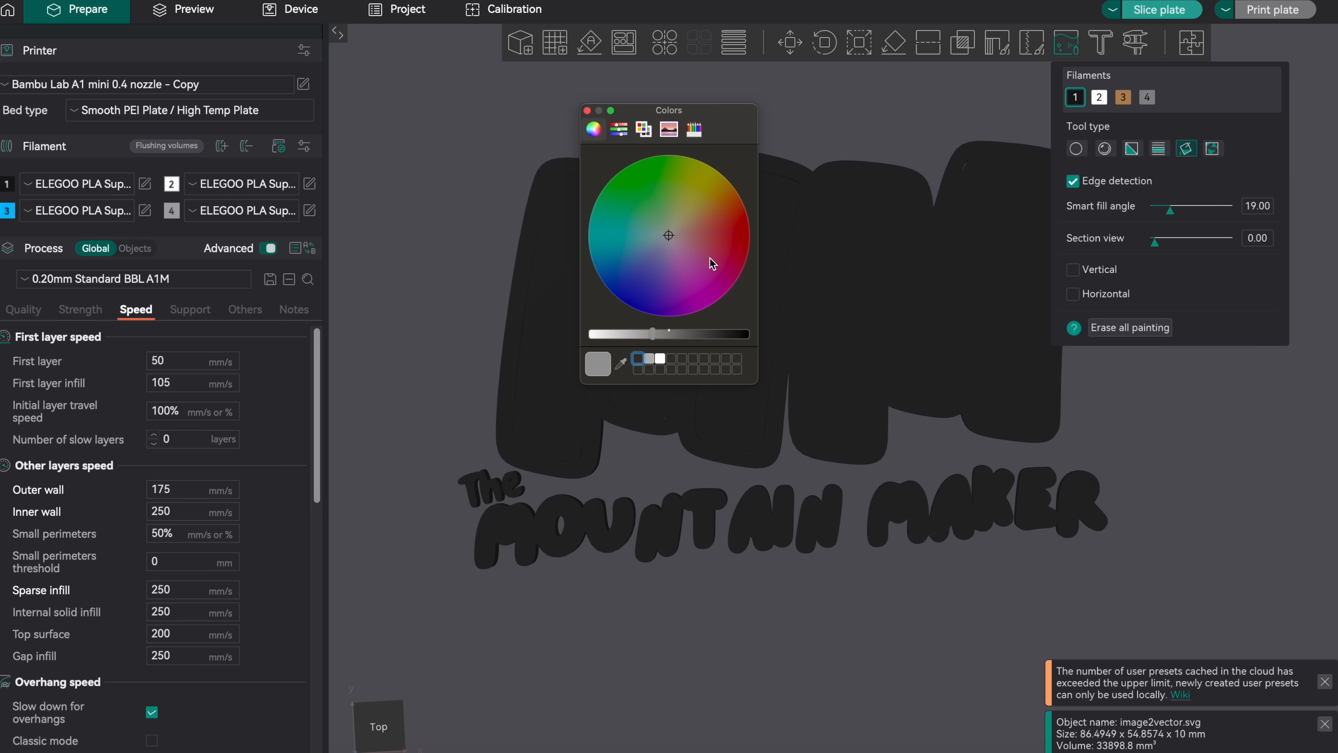
pyautogui.click(720, 174)
pyautogui.click(597, 335)
# Paint the inner faces of all the MOUNTAIN MAKER letters with yellow filament 4 using smart fill.
pyautogui.click(1147, 97)
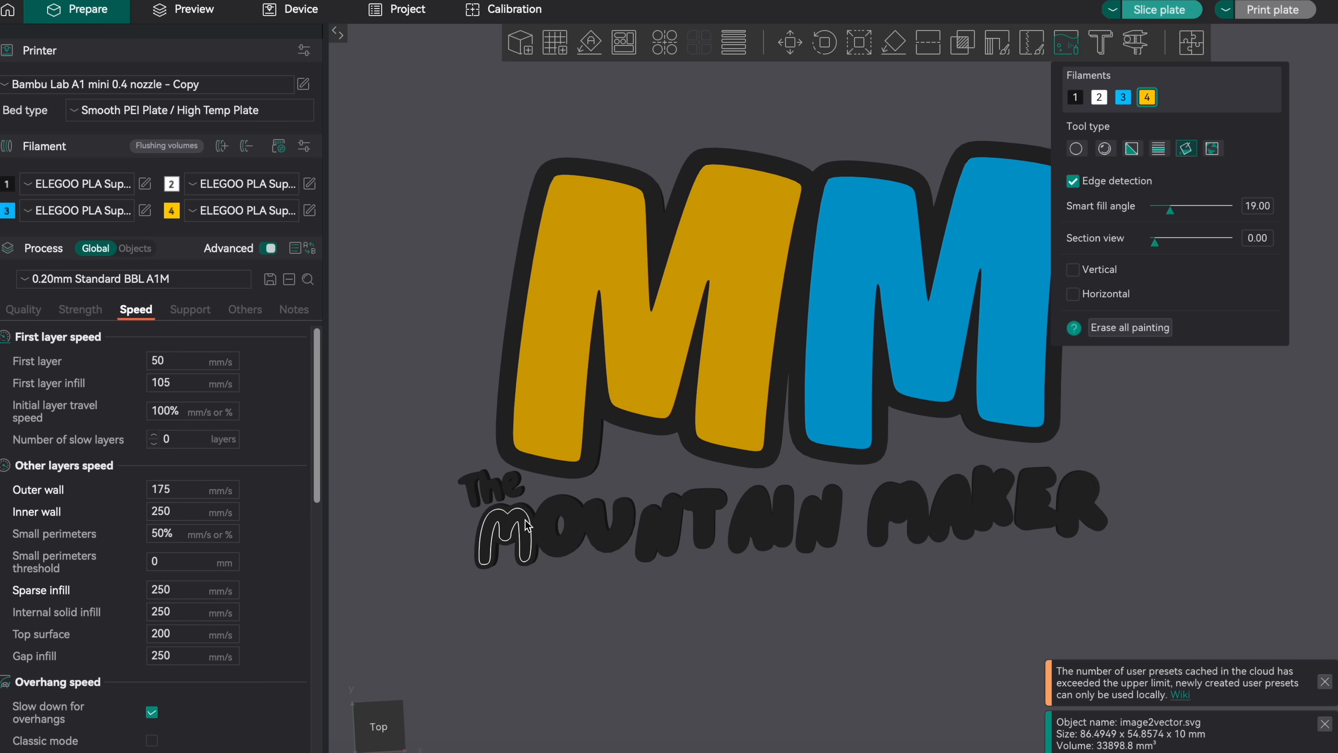
pyautogui.click(522, 519)
pyautogui.click(546, 519)
pyautogui.click(595, 518)
pyautogui.click(651, 519)
pyautogui.click(704, 507)
pyautogui.click(755, 509)
pyautogui.click(791, 524)
pyautogui.click(823, 519)
pyautogui.click(896, 517)
pyautogui.click(952, 509)
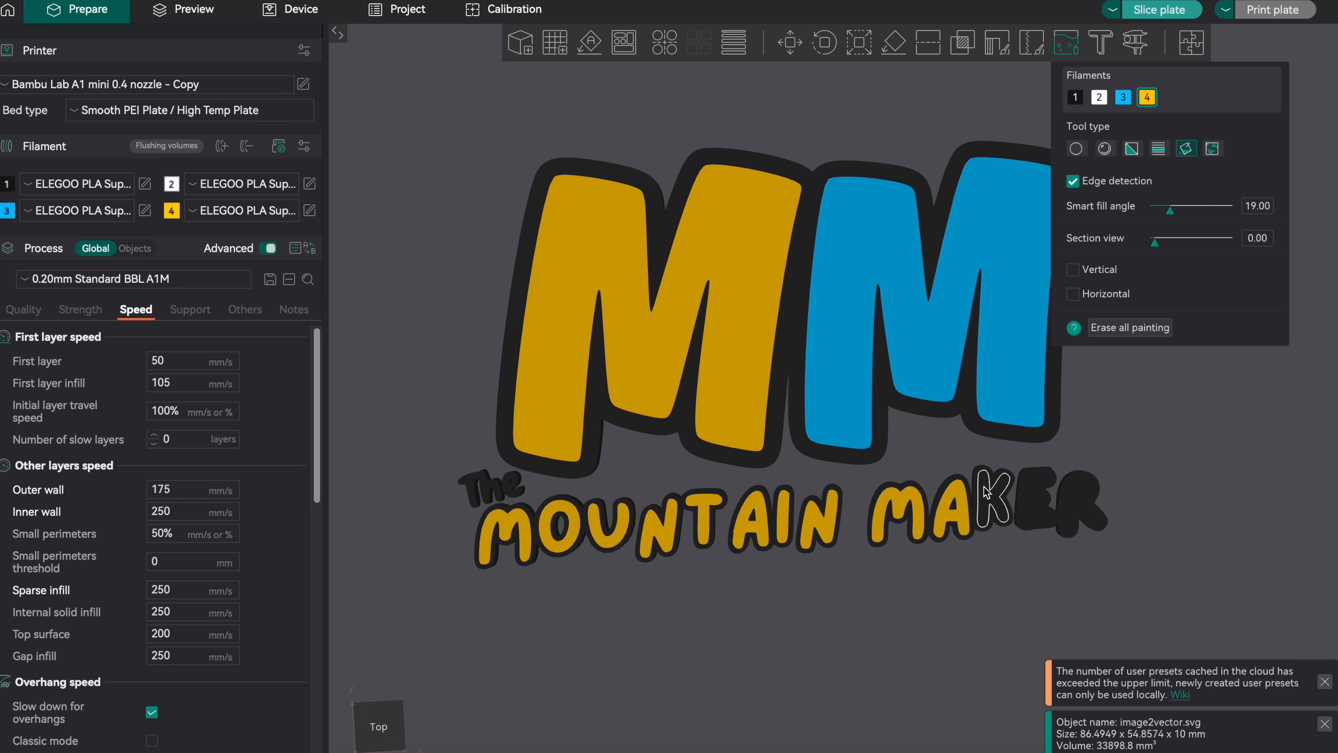
pyautogui.click(996, 501)
pyautogui.click(1038, 500)
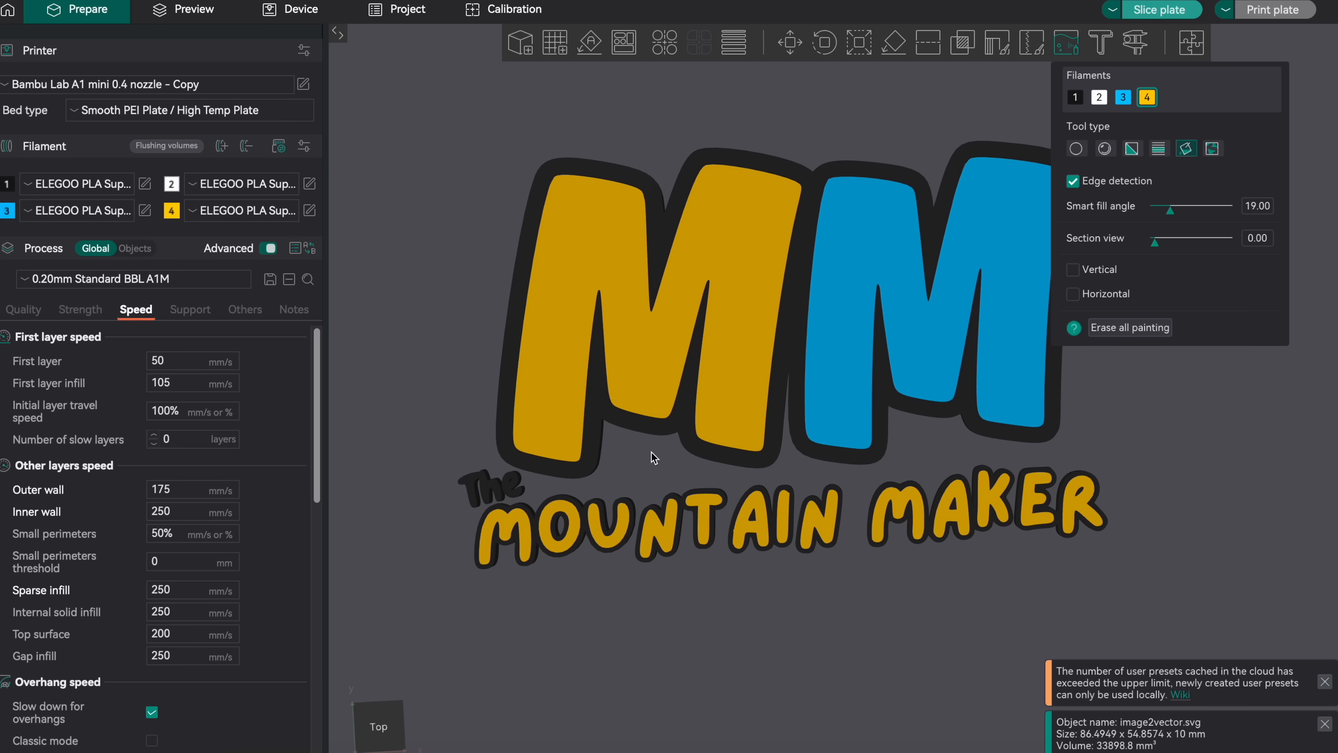
# Paint the top faces of the word "The" with white filament 2.
pyautogui.scroll(2, 682, 459)
pyautogui.scroll(-5, 679, 453)
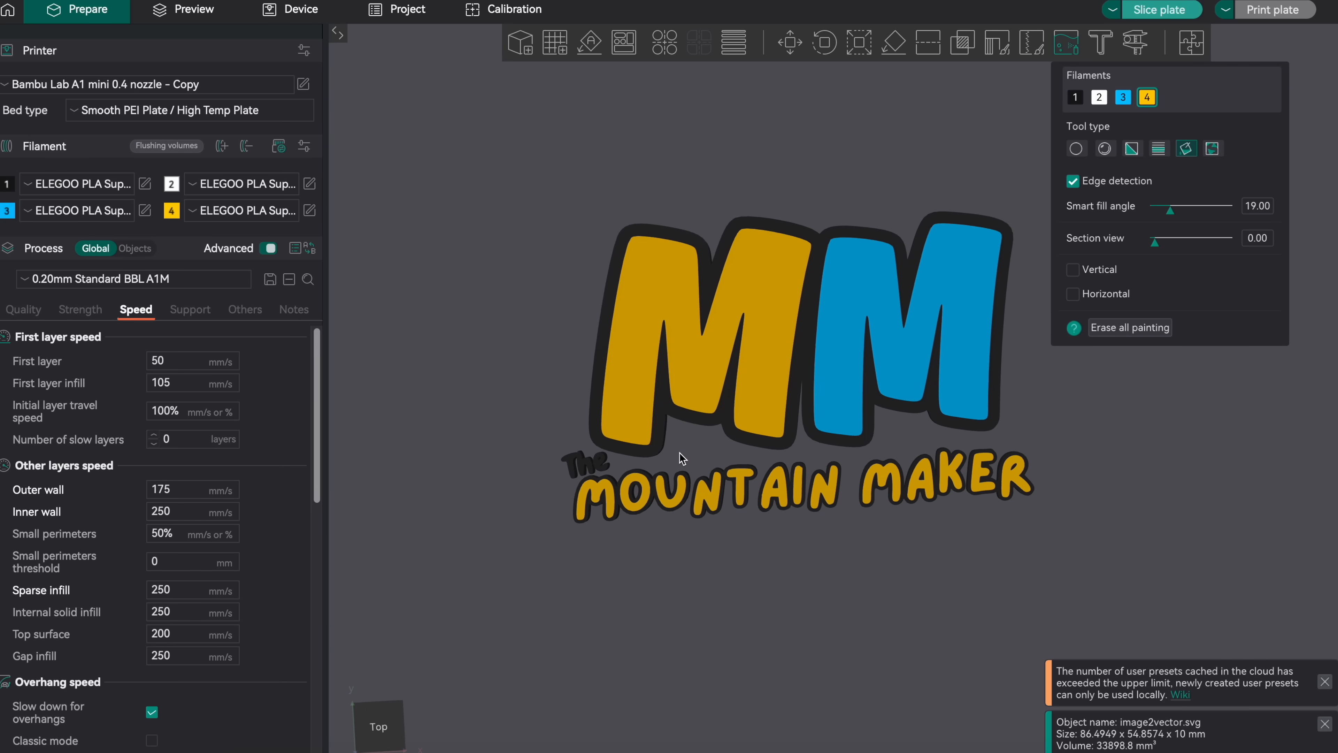
pyautogui.scroll(3, 680, 452)
pyautogui.click(538, 142)
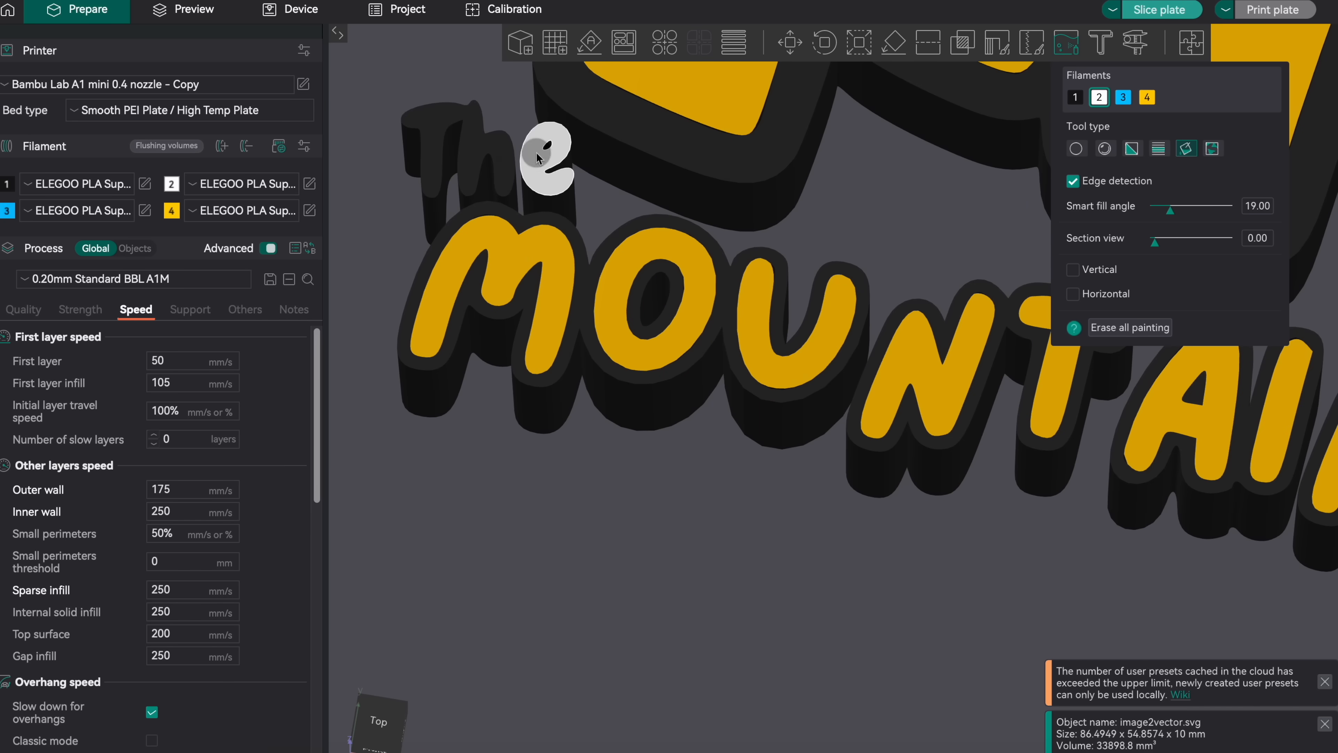
pyautogui.click(504, 150)
# Turn off uniform scaling and set the logo's Z size to 2 mm.
pyautogui.scroll(-5, 430, 420)
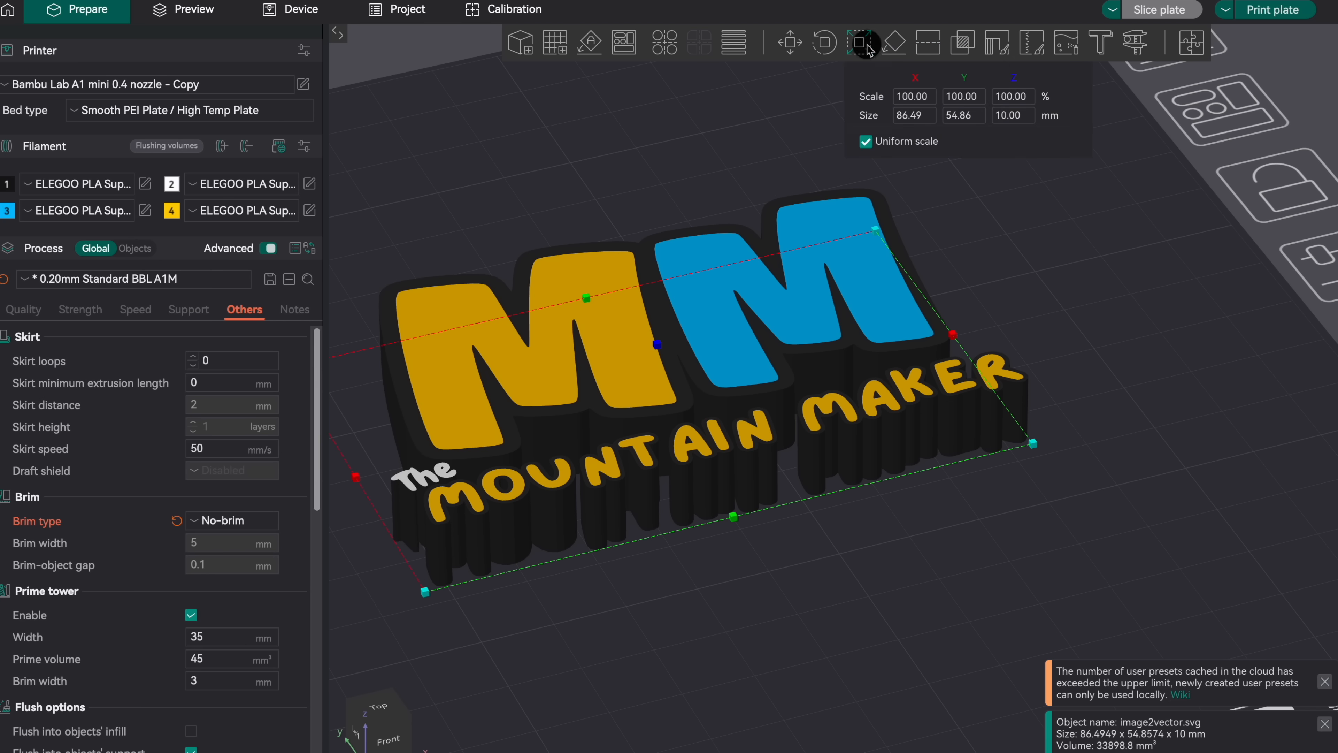
pyautogui.click(1012, 116)
pyautogui.click(866, 141)
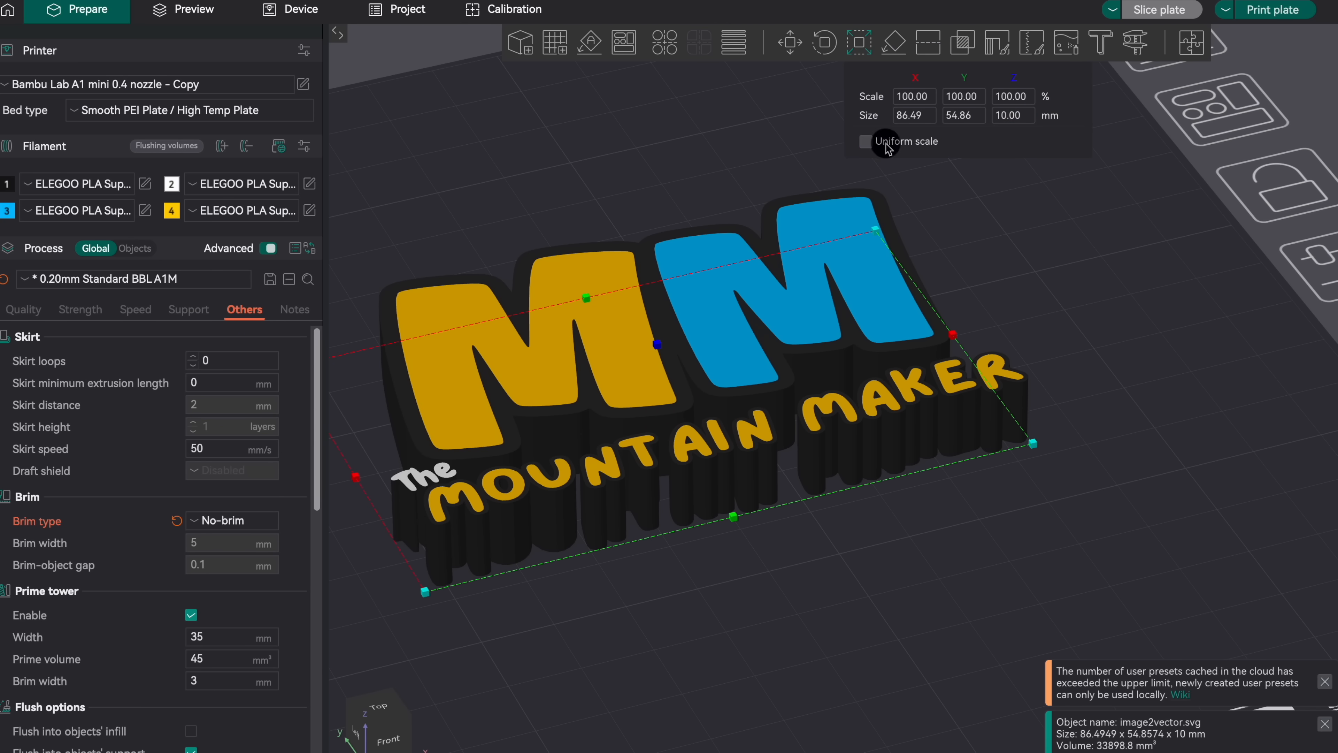
pyautogui.click(1025, 117)
pyautogui.write('2')
pyautogui.press('Return')
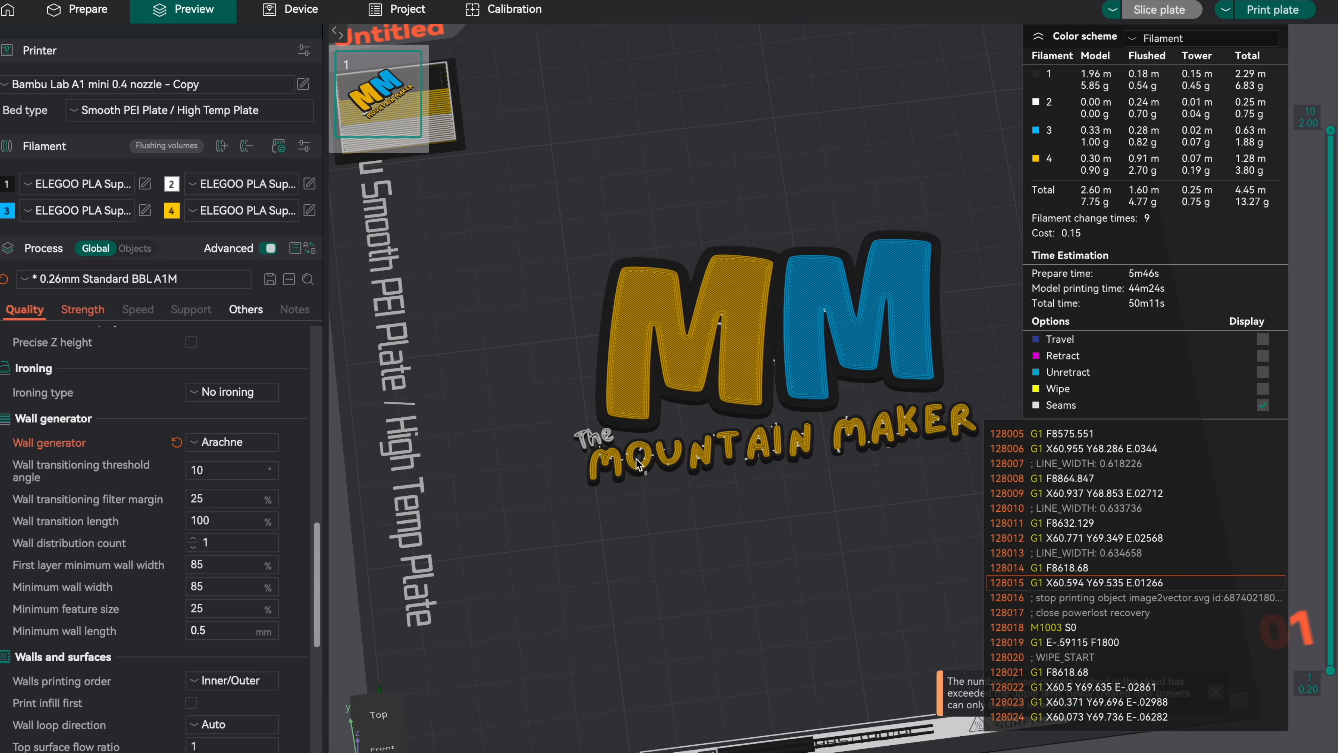
# Examine the small lettering and color areas of the logo in the sliced preview.
pyautogui.moveTo(597, 451); pyautogui.dragTo(412, 491)
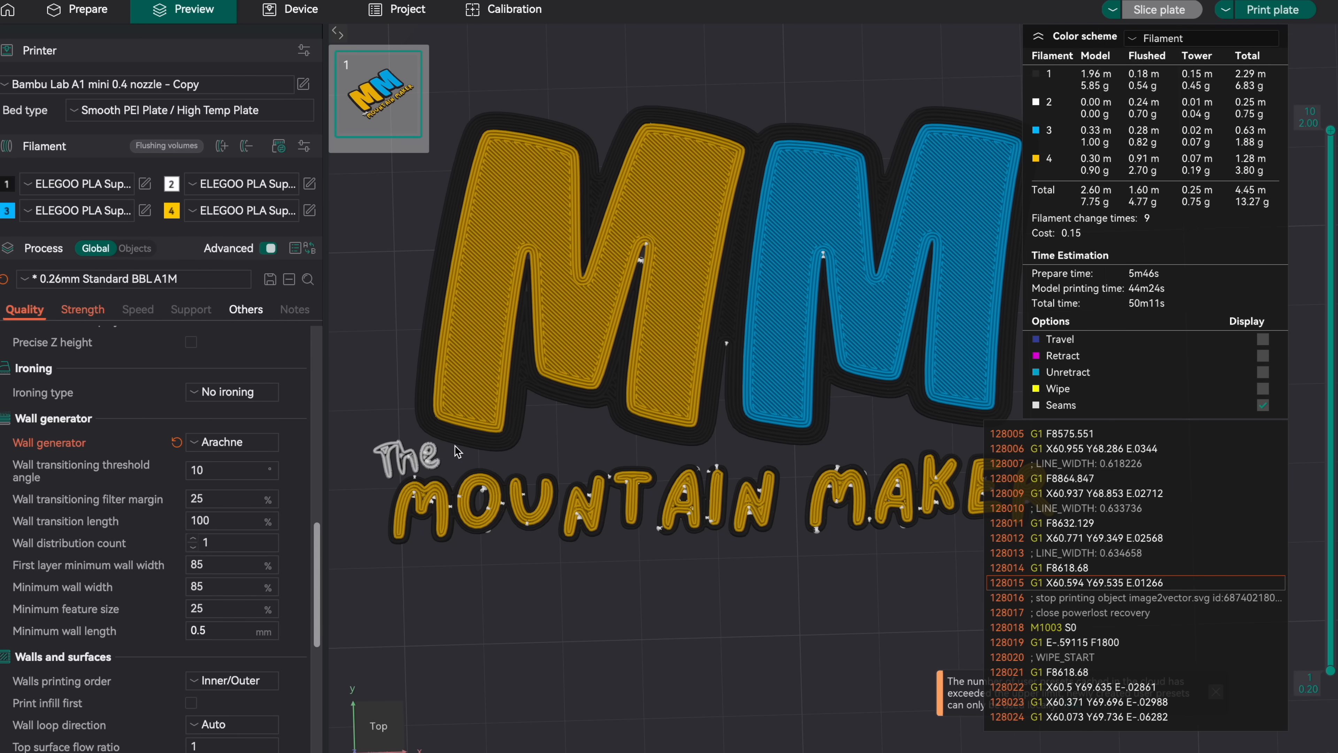
pyautogui.scroll(4, 455, 445)
pyautogui.moveTo(454, 446); pyautogui.dragTo(665, 381, button='right')
pyautogui.scroll(-5, 665, 381)
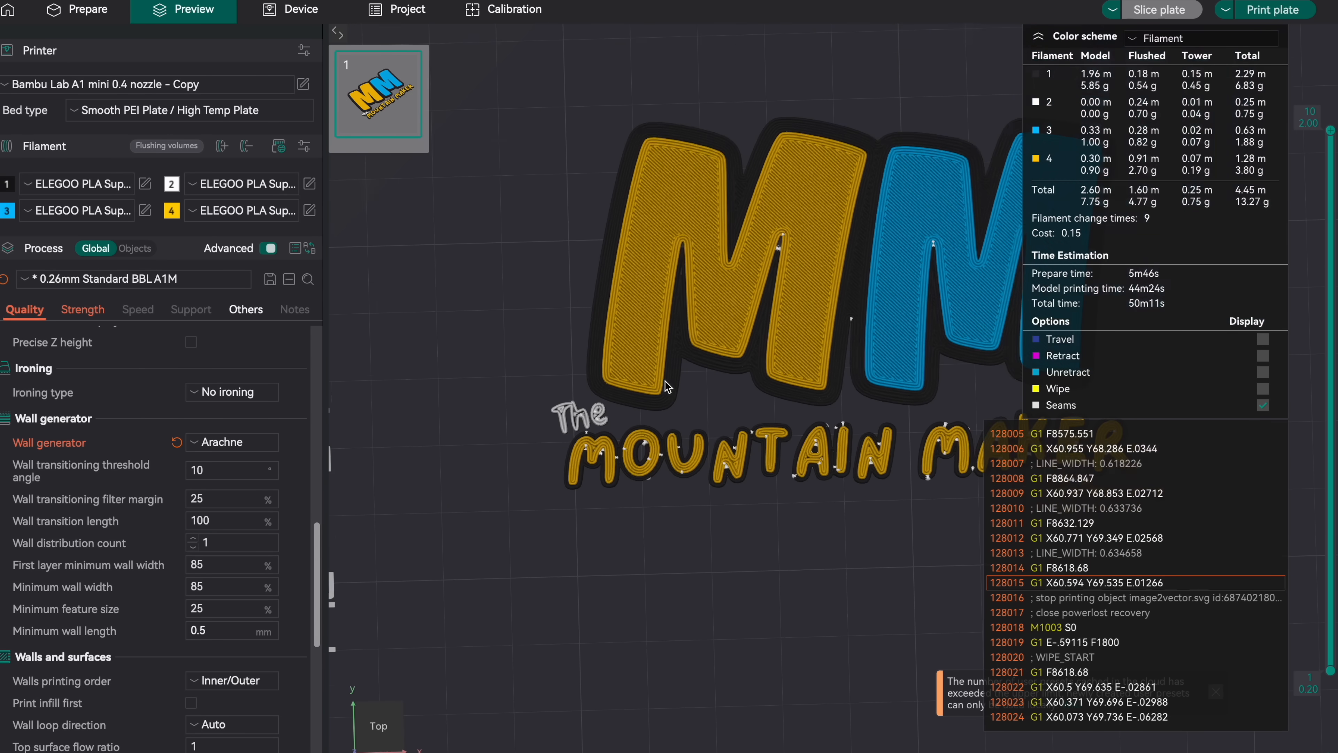
pyautogui.scroll(-4, 755, 392)
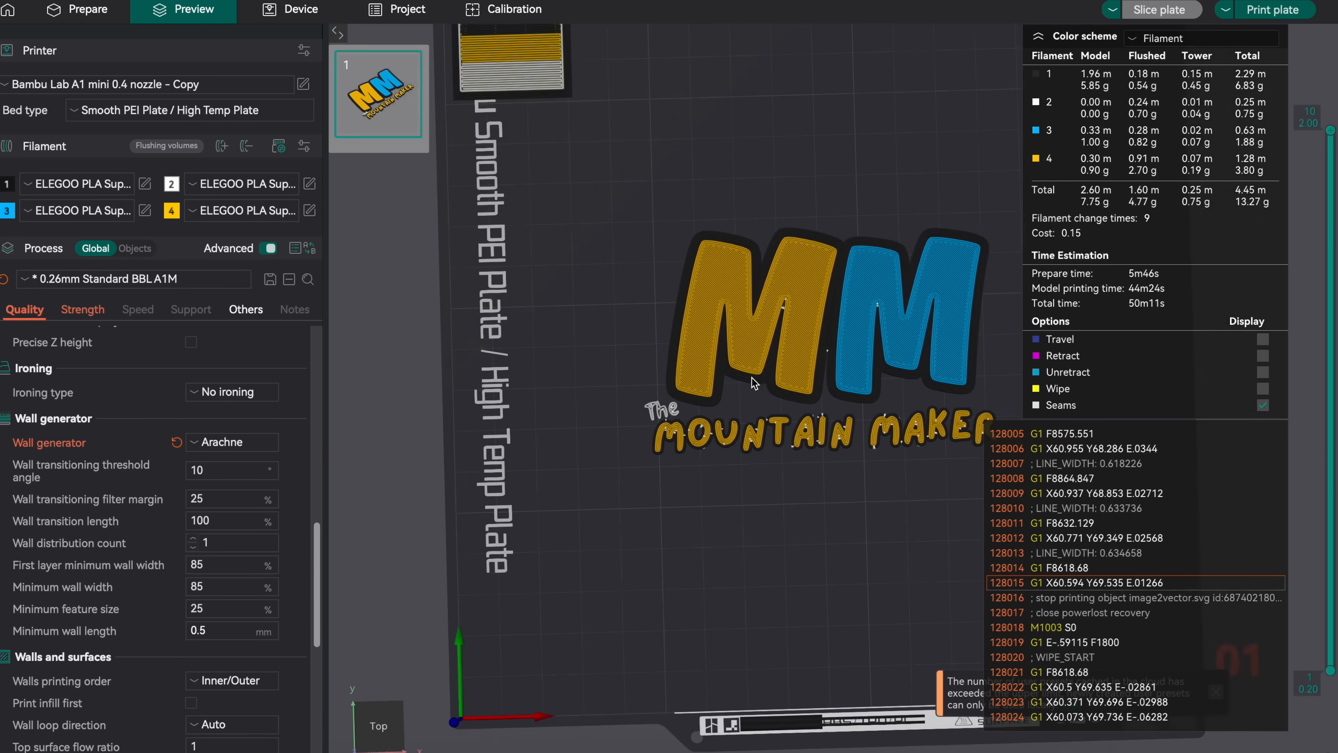
# Lay the logo's painted top face on the build plate and check the face-down print from below in the sliced preview.
pyautogui.hotkey('ctrl', '1')
pyautogui.click(894, 43)
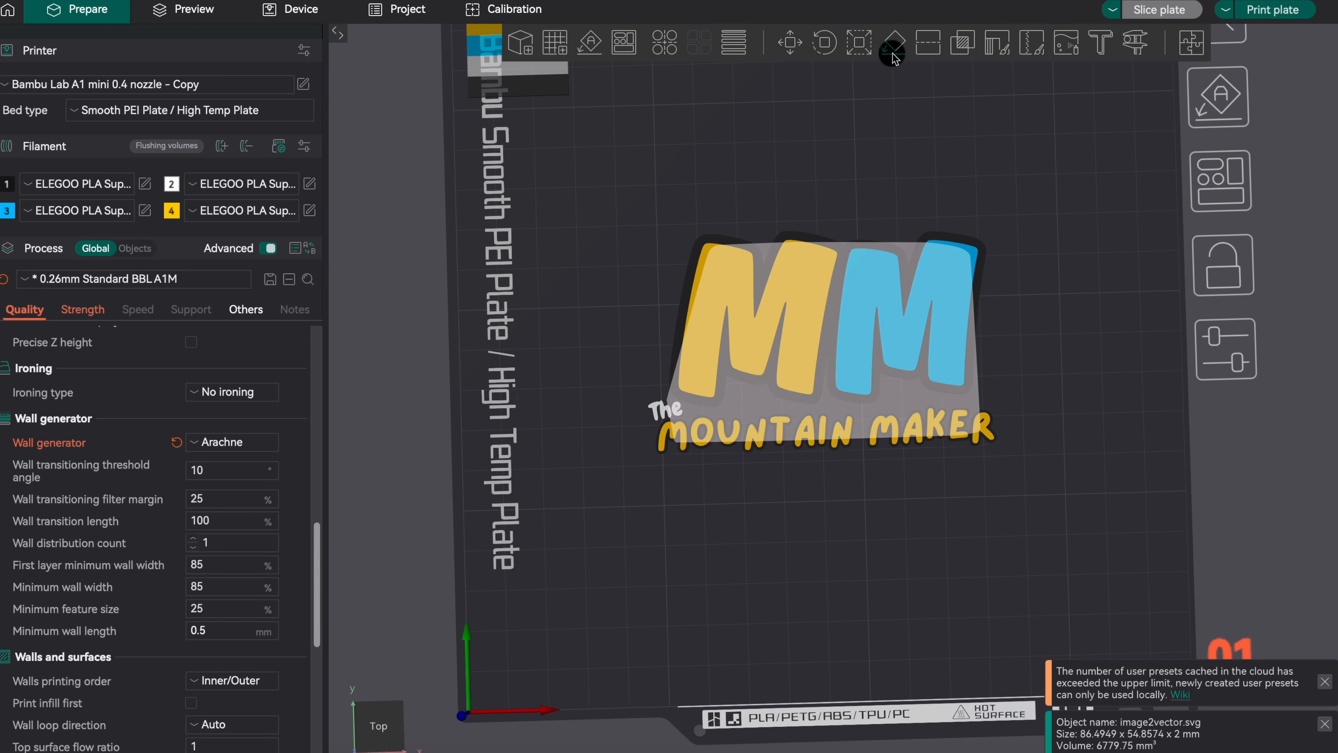
pyautogui.click(860, 315)
pyautogui.moveTo(1096, 162); pyautogui.dragTo(1092, 153)
pyautogui.moveTo(1093, 153); pyautogui.dragTo(1089, 74)
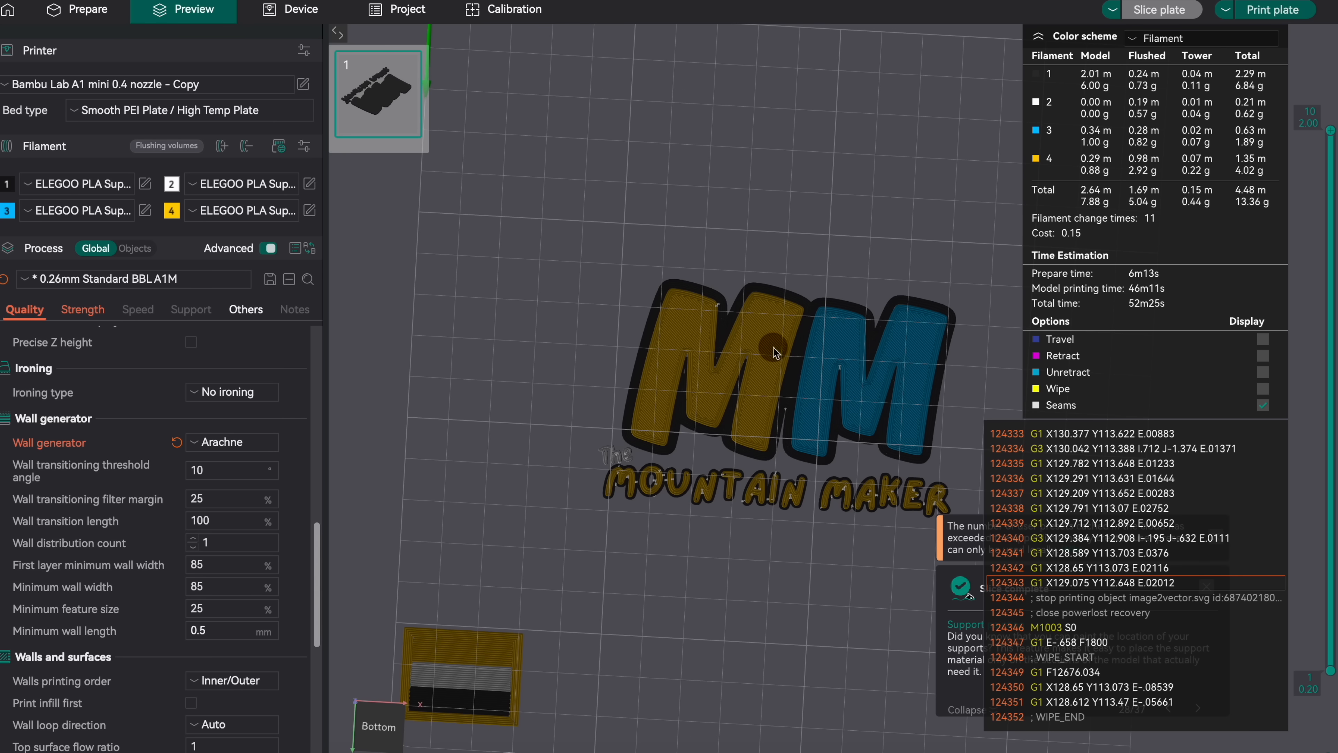
pyautogui.scroll(5, 760, 398)
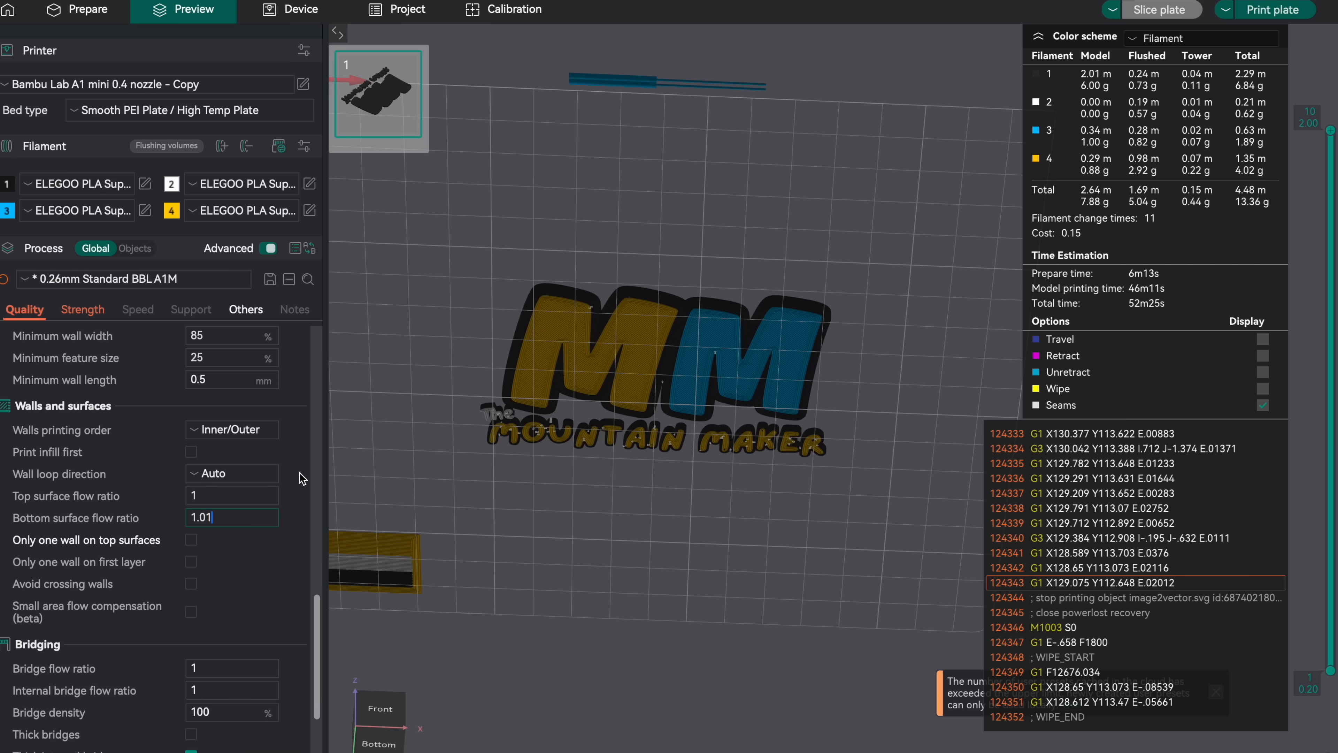
pyautogui.scroll(5, 301, 475)
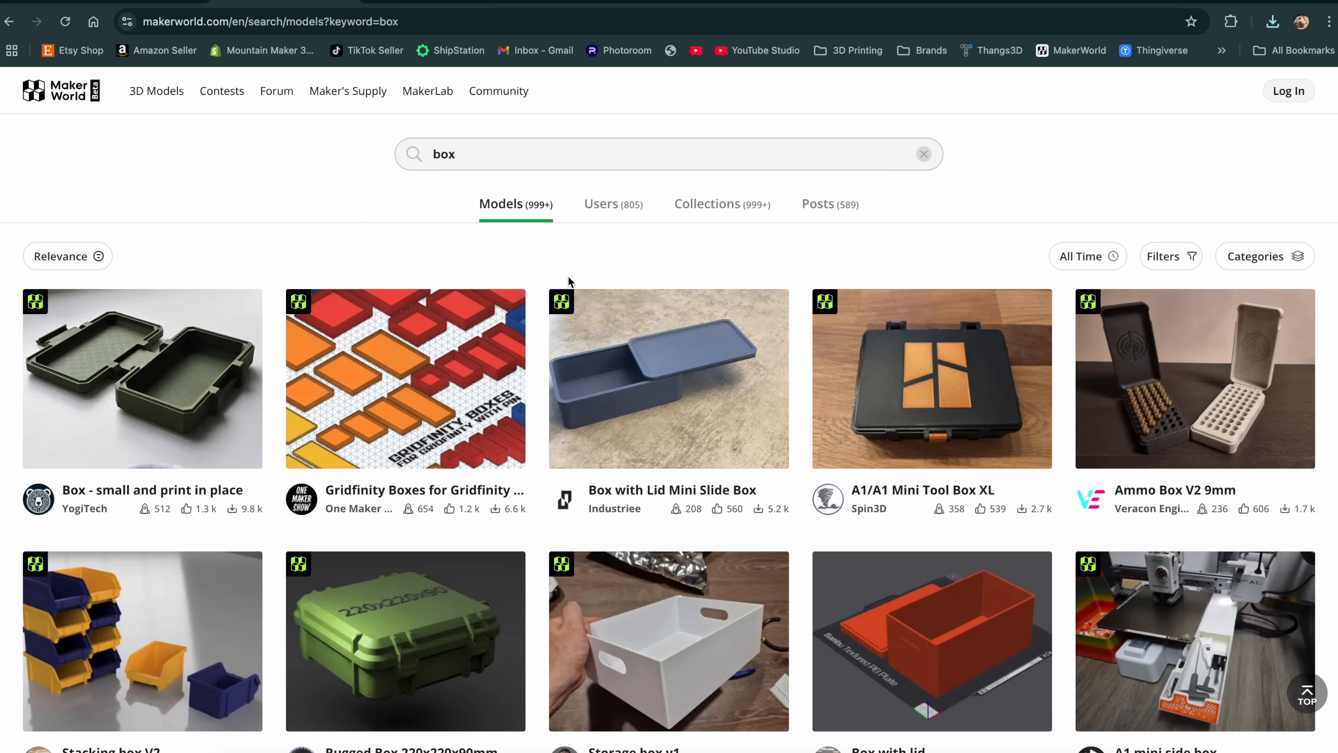
# Open the "Box - small and print in place" model and look through its photos.
pyautogui.click(180, 374)
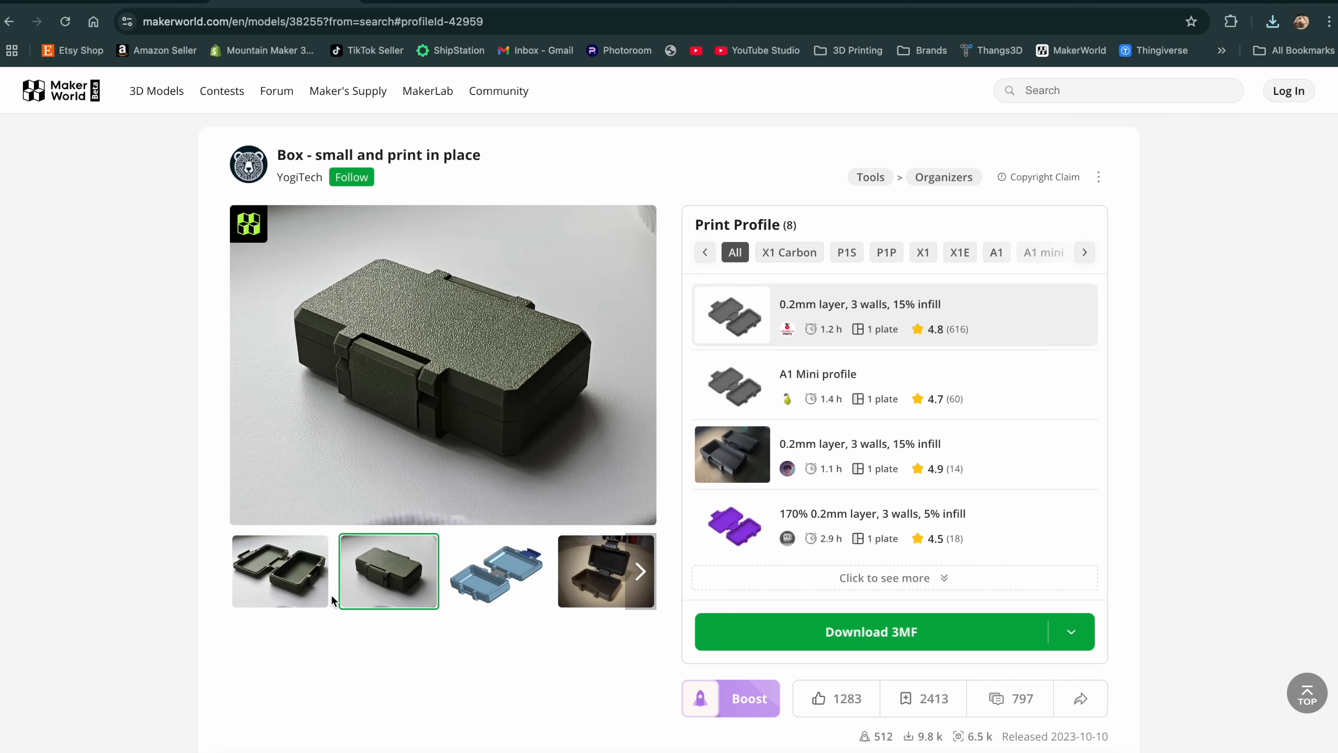
pyautogui.click(285, 593)
pyautogui.click(498, 588)
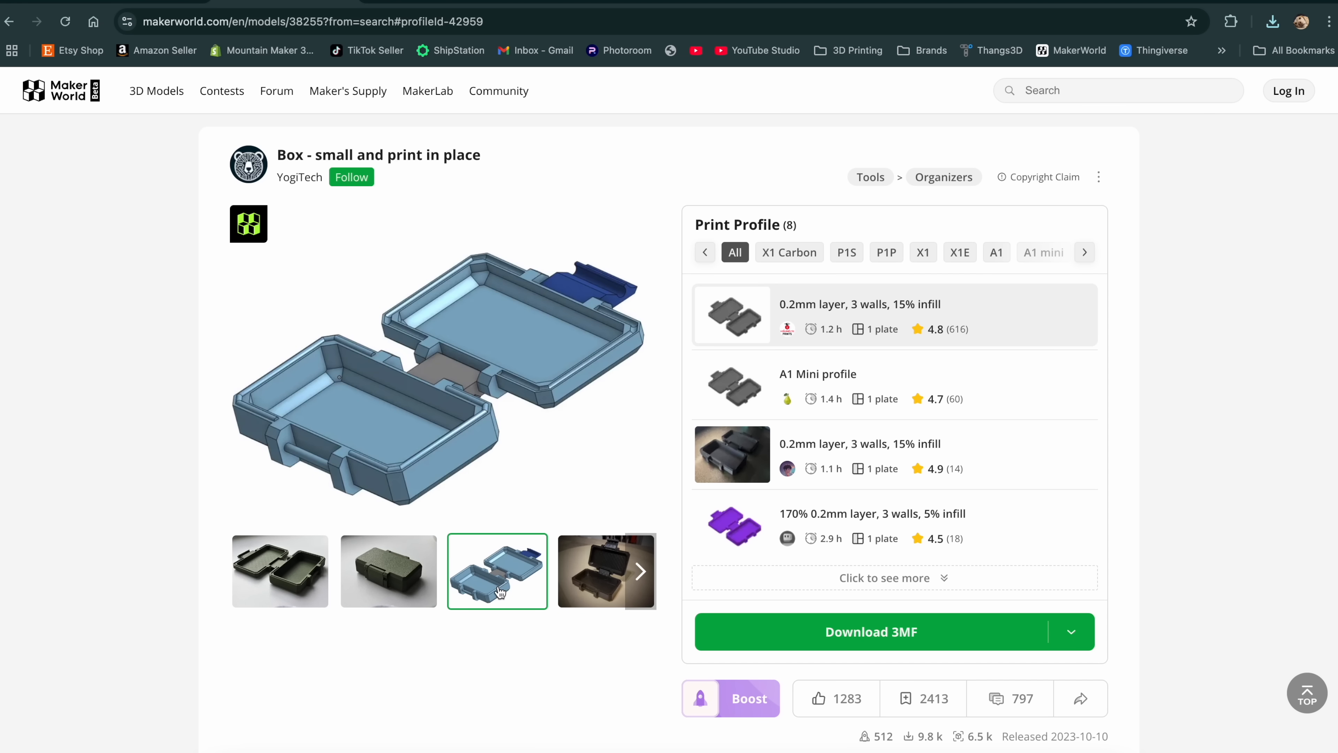
pyautogui.click(409, 580)
# Download the 3MF of the box's A1 Mini profile and solve the slider puzzle.
pyautogui.click(894, 380)
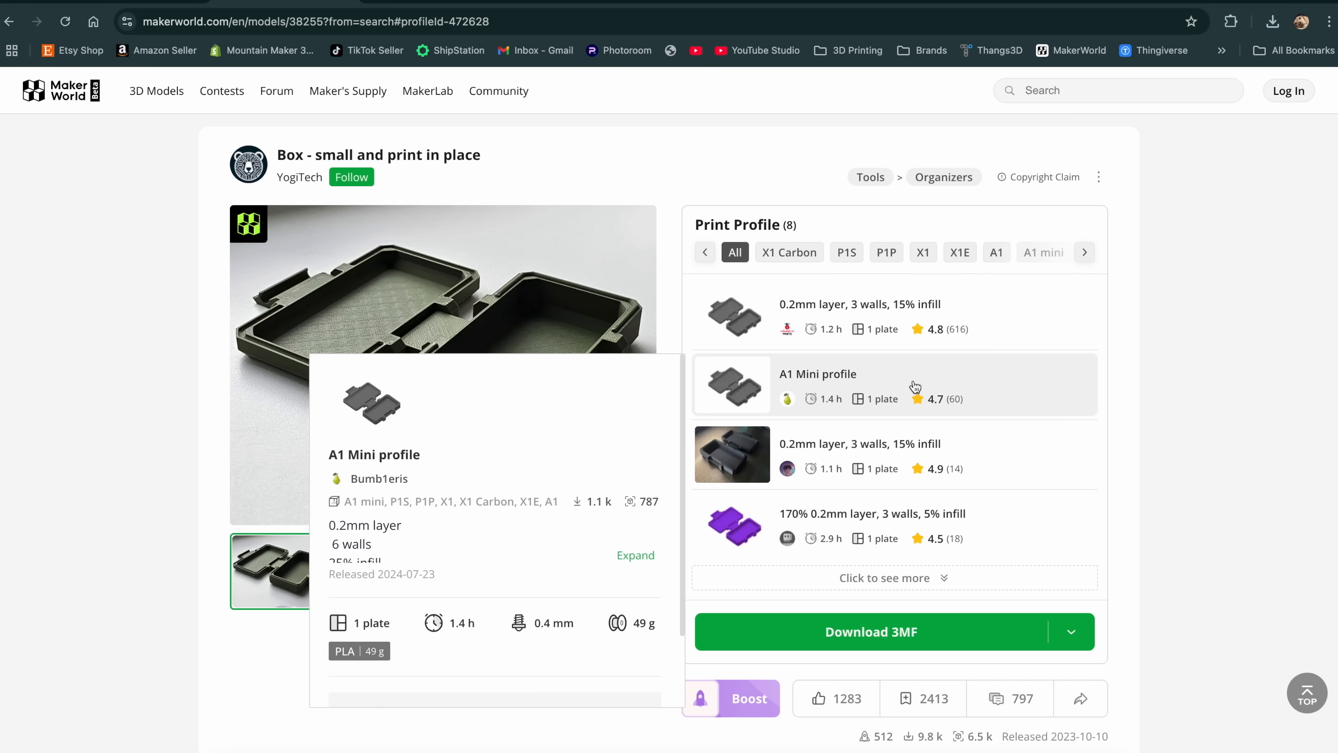
pyautogui.click(861, 635)
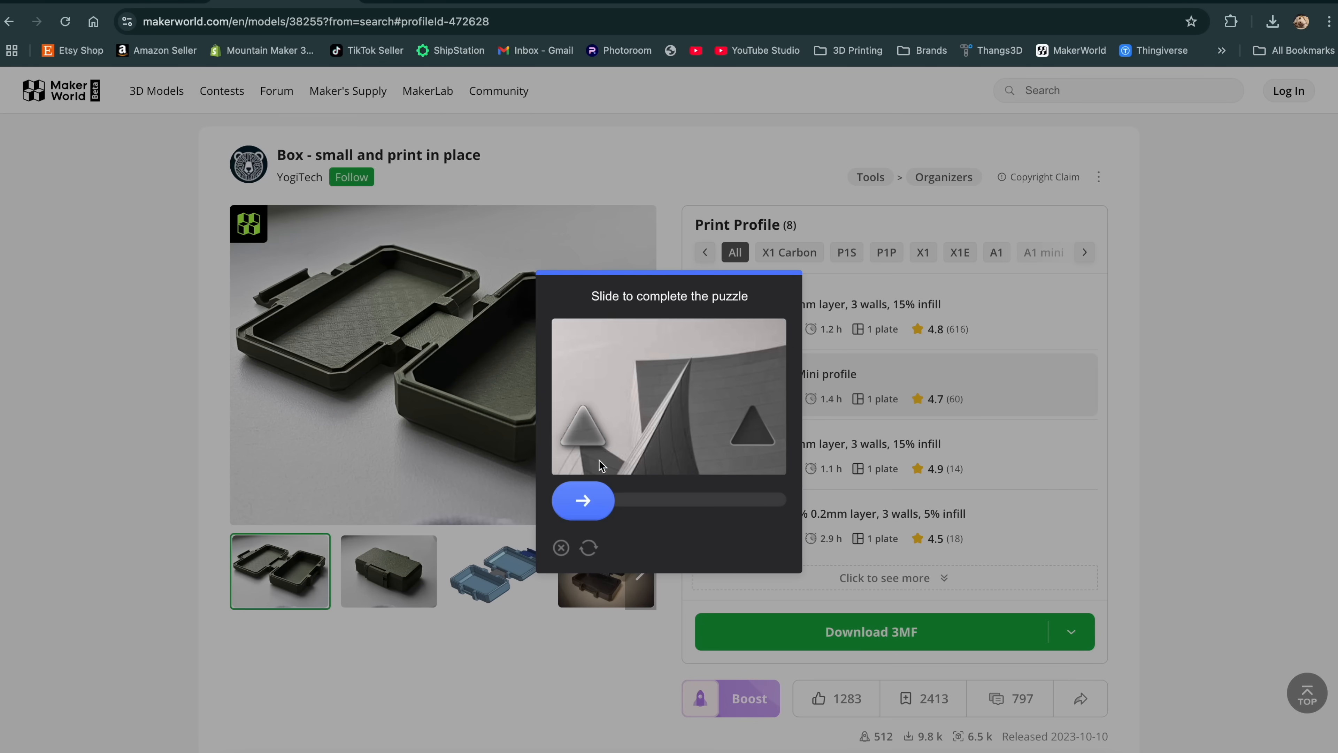
pyautogui.moveTo(583, 500); pyautogui.dragTo(761, 500)
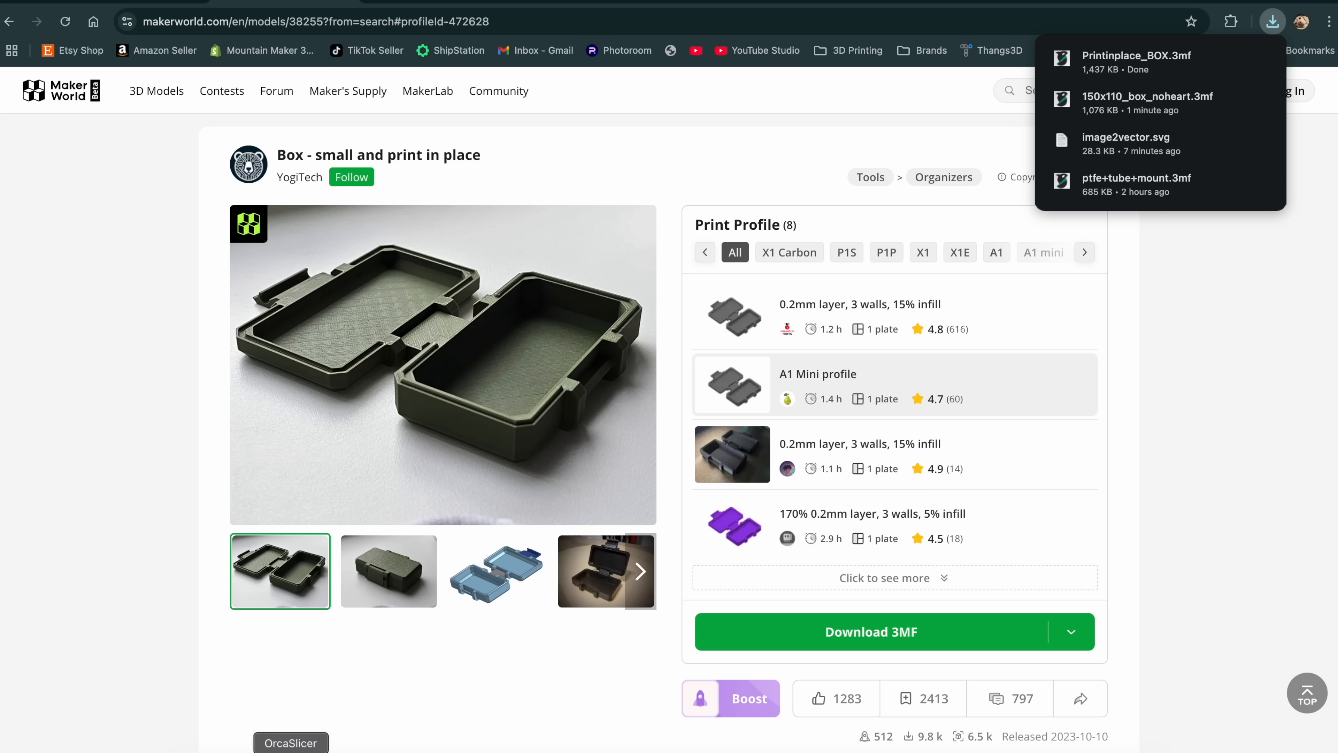
# Switch to OrcaSlicer and import Printinplace_BOX.3mf from Downloads as geometry only.
pyautogui.click(291, 752)
pyautogui.scroll(-5, 420, 202)
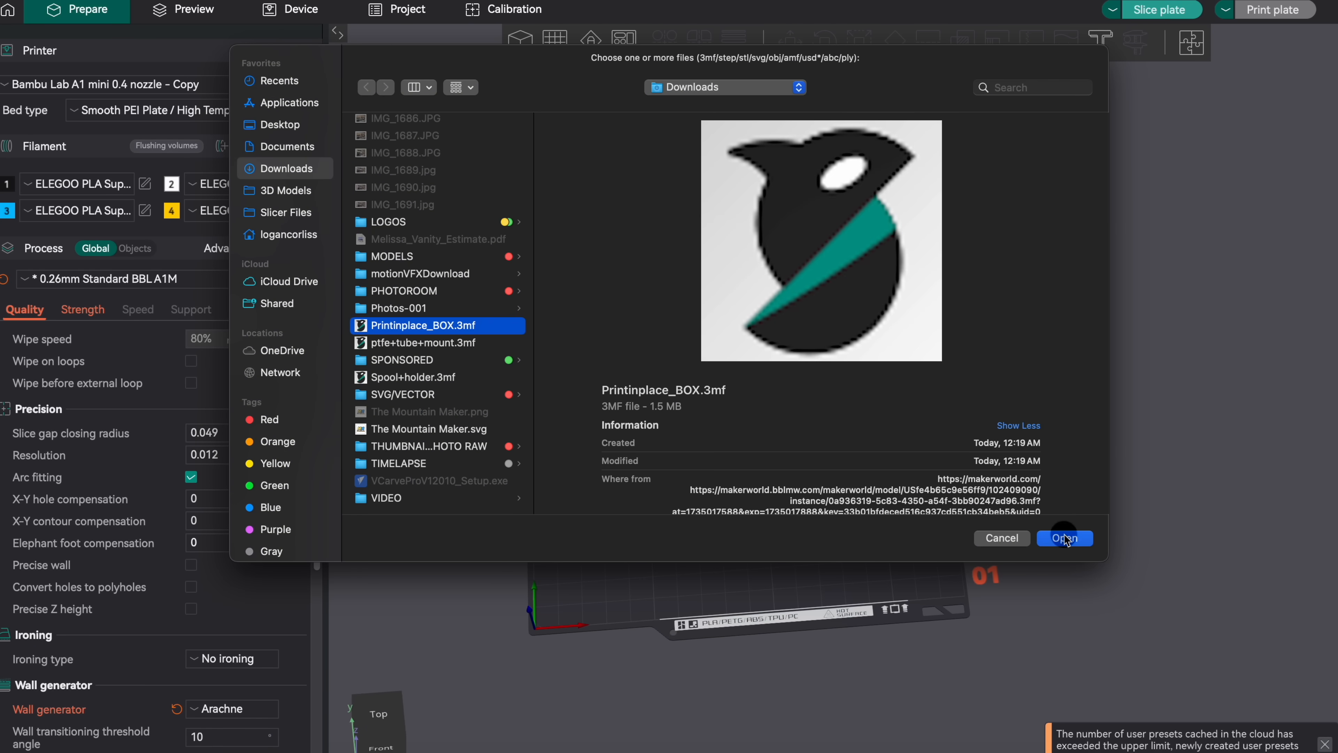
pyautogui.click(1064, 536)
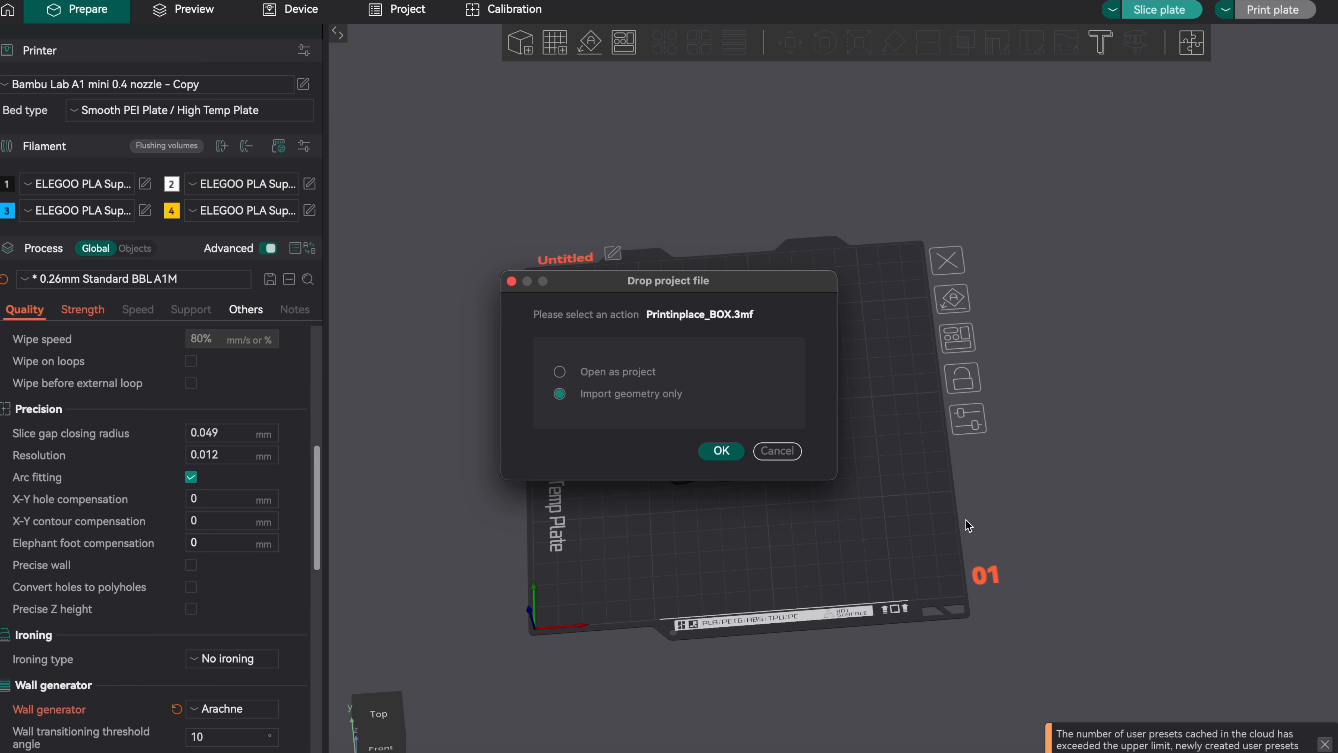
pyautogui.click(722, 452)
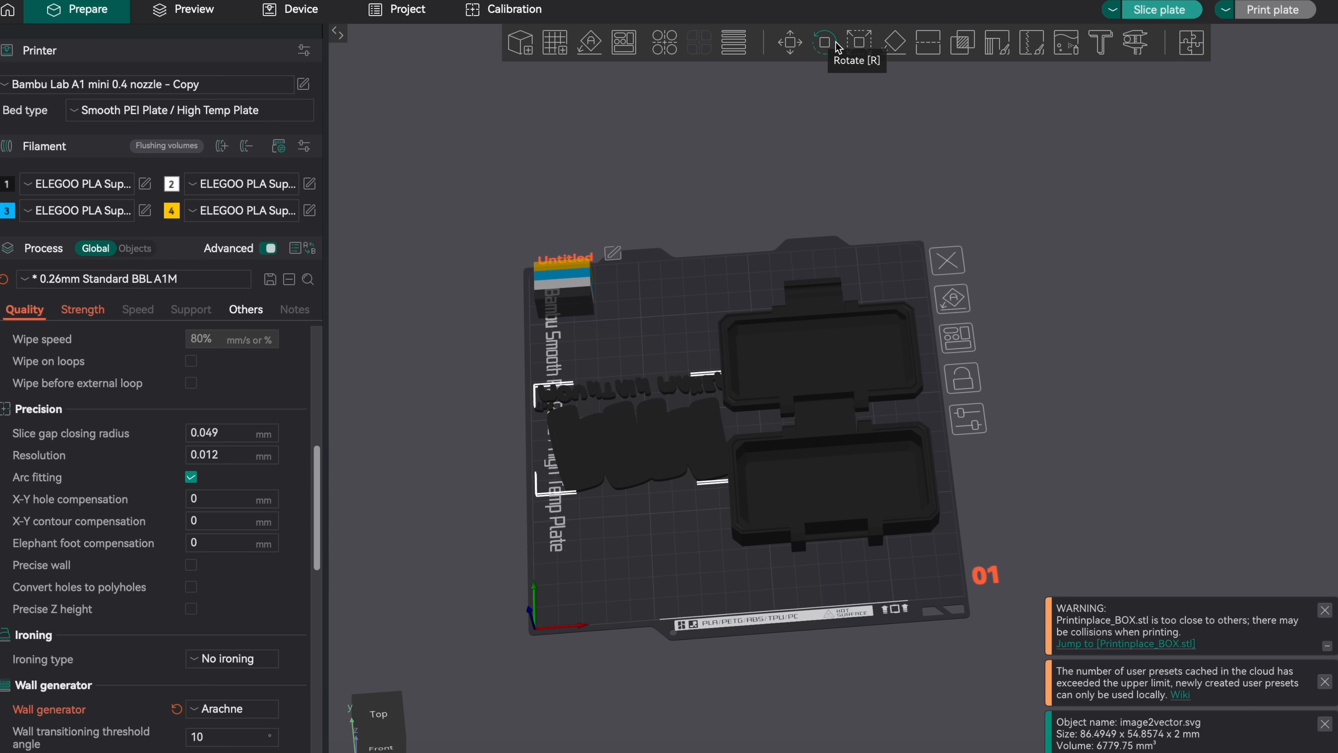
# Scale the logo to 60% in X and Y, leaving its Z scale alone.
pyautogui.click(860, 43)
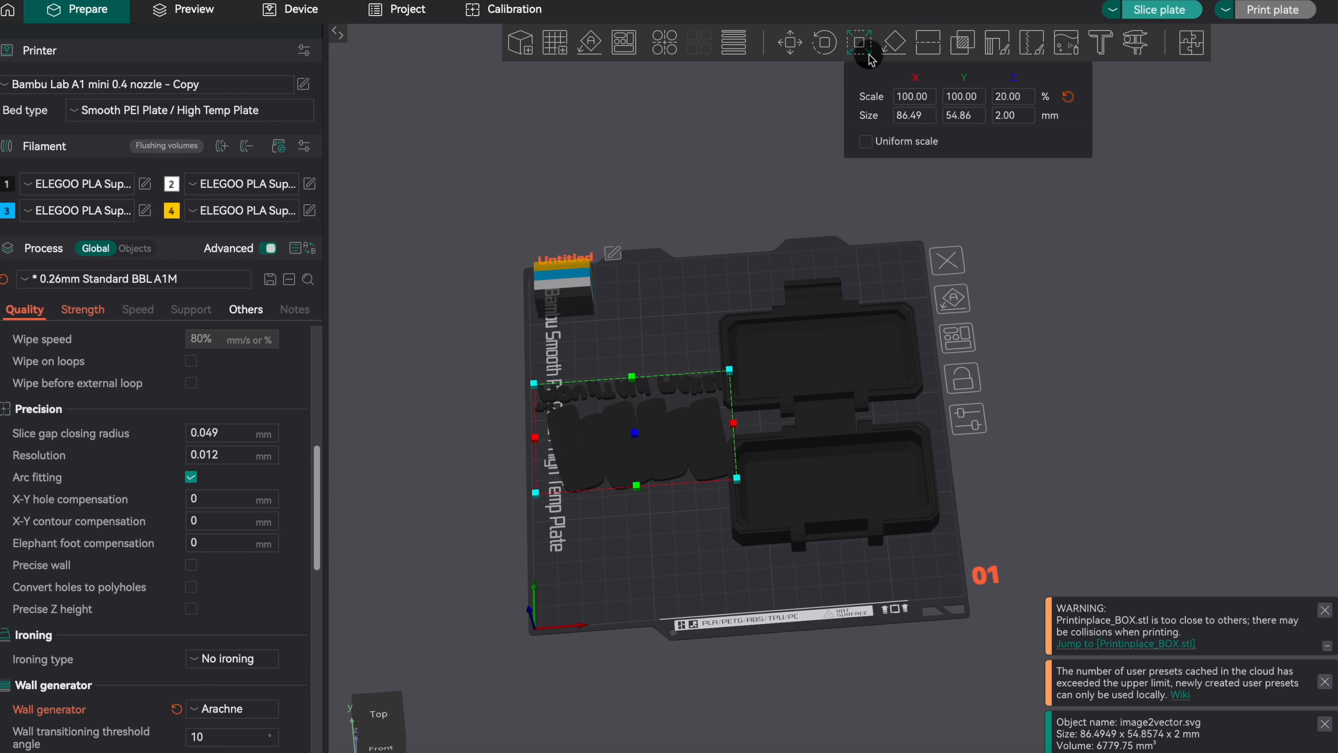
pyautogui.click(924, 101)
pyautogui.press('Tab')
pyautogui.write('60')
pyautogui.press('Return')
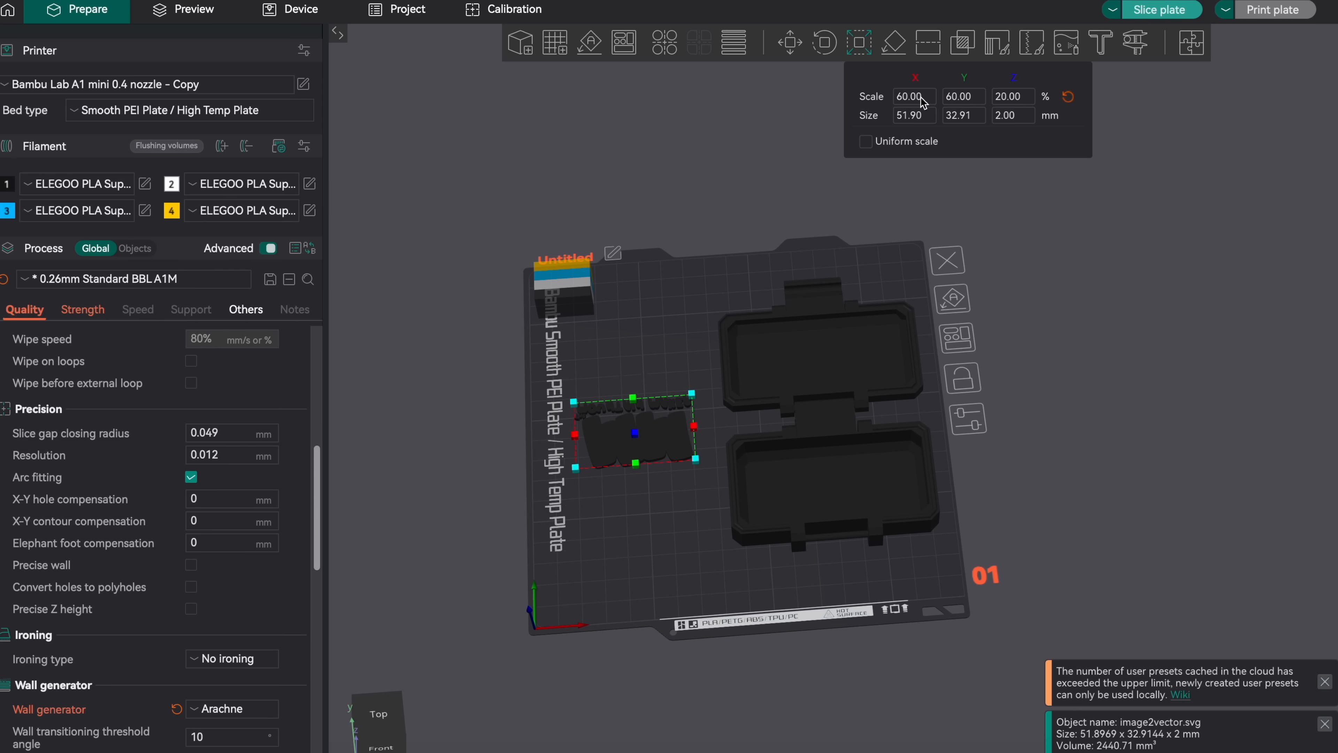
# Move the logo across the plate until it sits centered within the underside of one half of the box.
pyautogui.scroll(5, 855, 393)
pyautogui.moveTo(562, 284); pyautogui.dragTo(619, 272)
pyautogui.moveTo(738, 313); pyautogui.dragTo(854, 350, button='right')
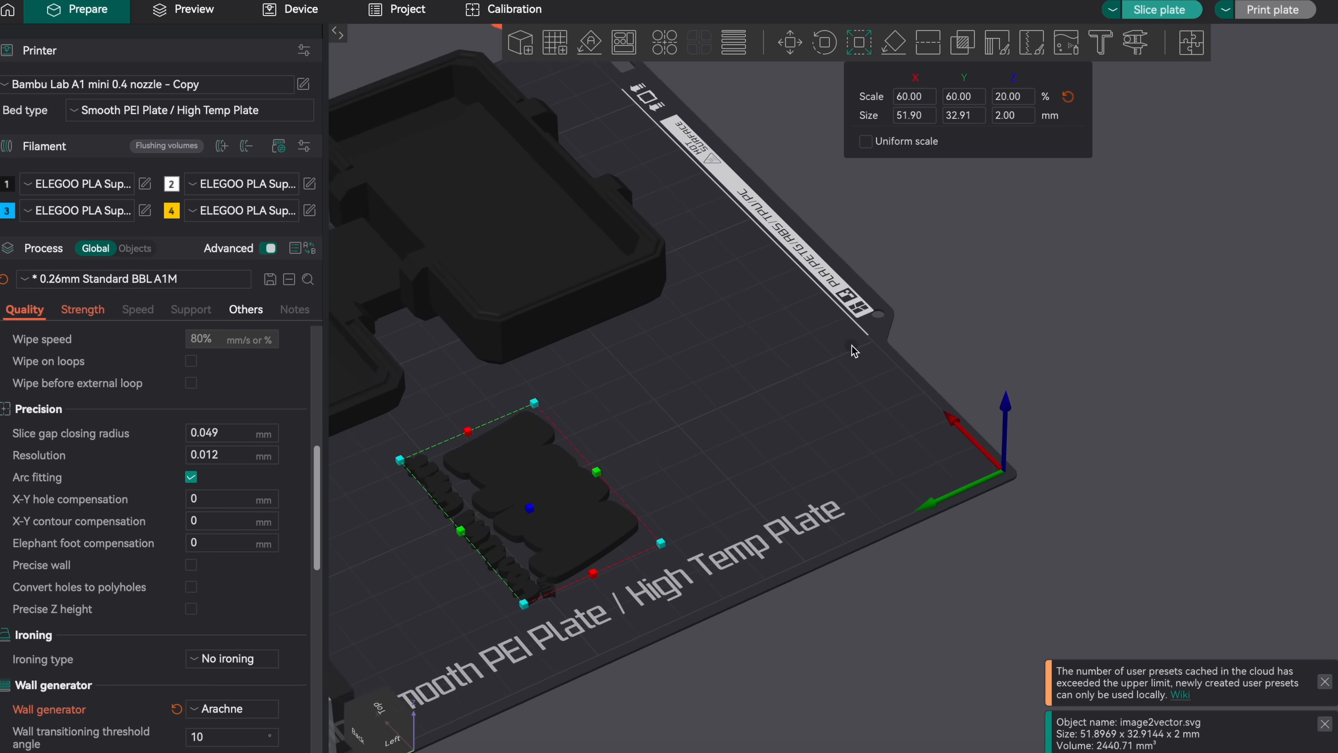
pyautogui.moveTo(699, 599); pyautogui.dragTo(735, 549)
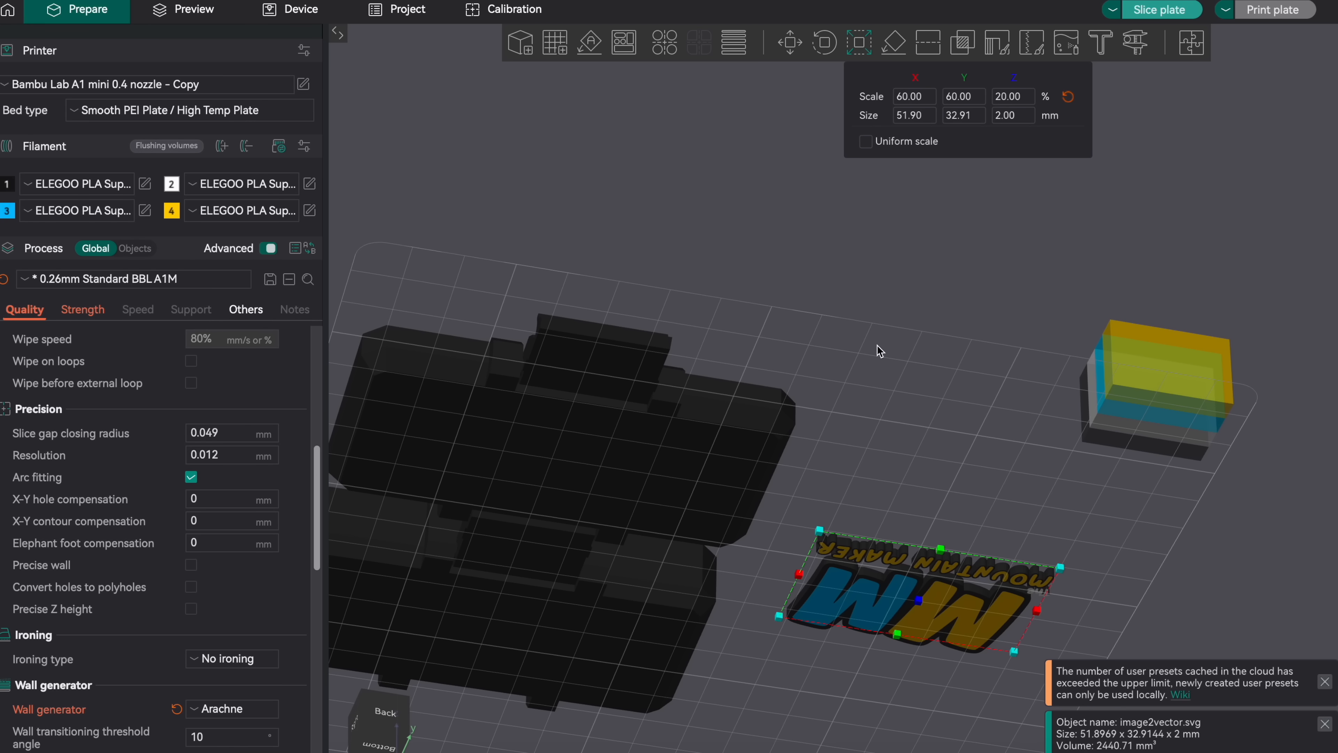
pyautogui.moveTo(879, 350); pyautogui.dragTo(919, 361)
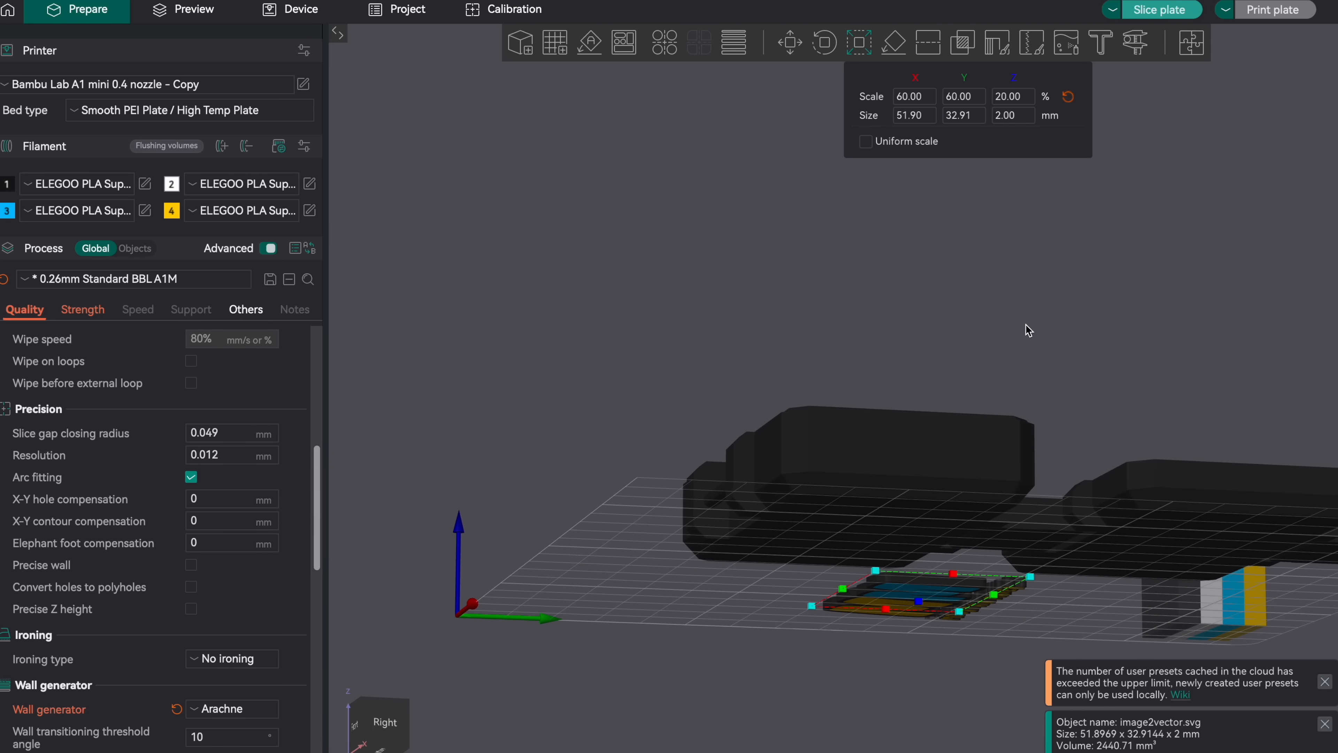
pyautogui.moveTo(1054, 290); pyautogui.dragTo(733, 292, button='right')
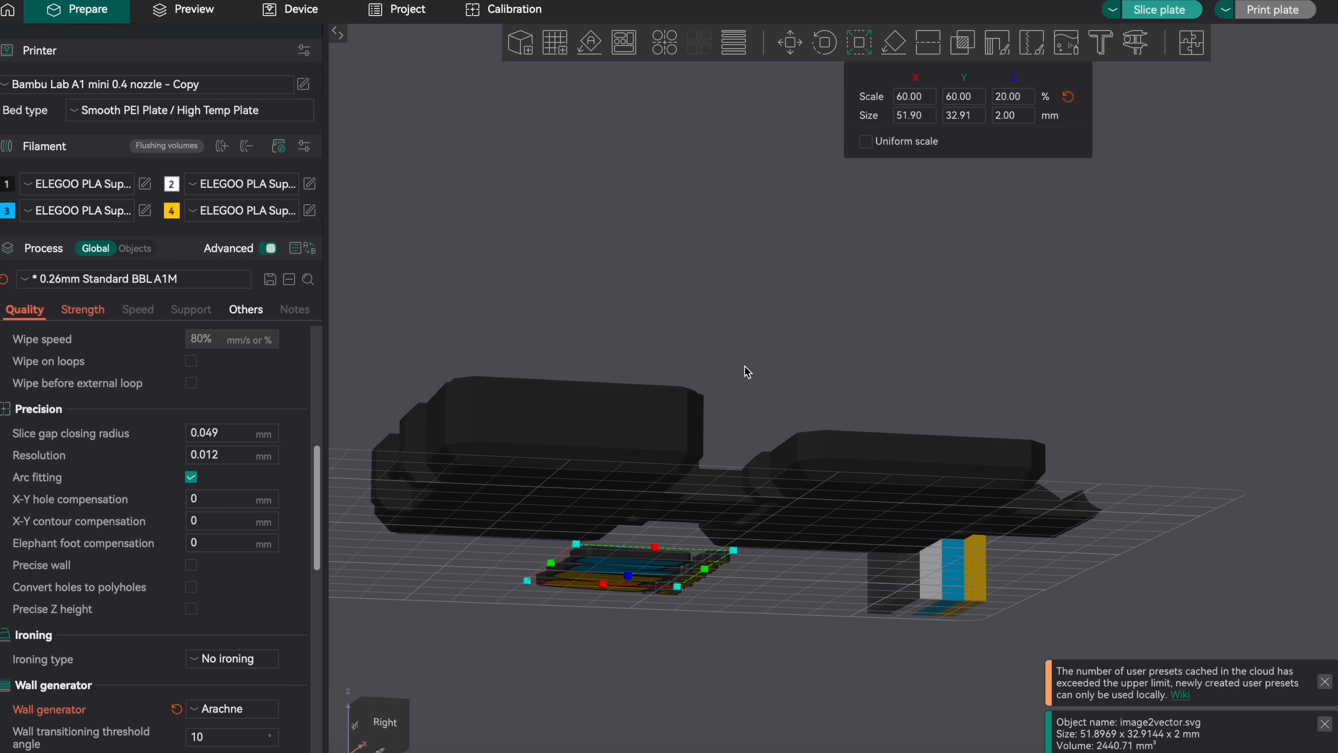
pyautogui.moveTo(946, 494); pyautogui.dragTo(909, 487, button='right')
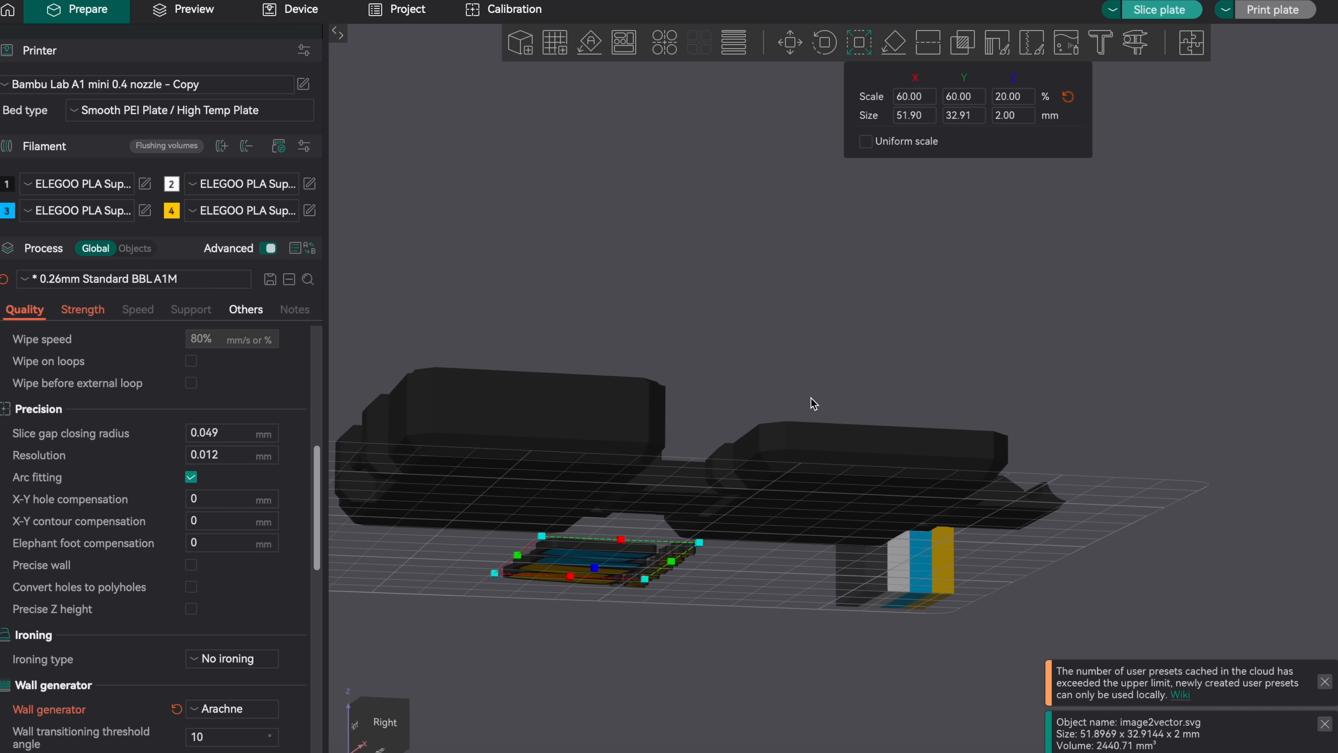
pyautogui.moveTo(820, 394); pyautogui.dragTo(759, 351)
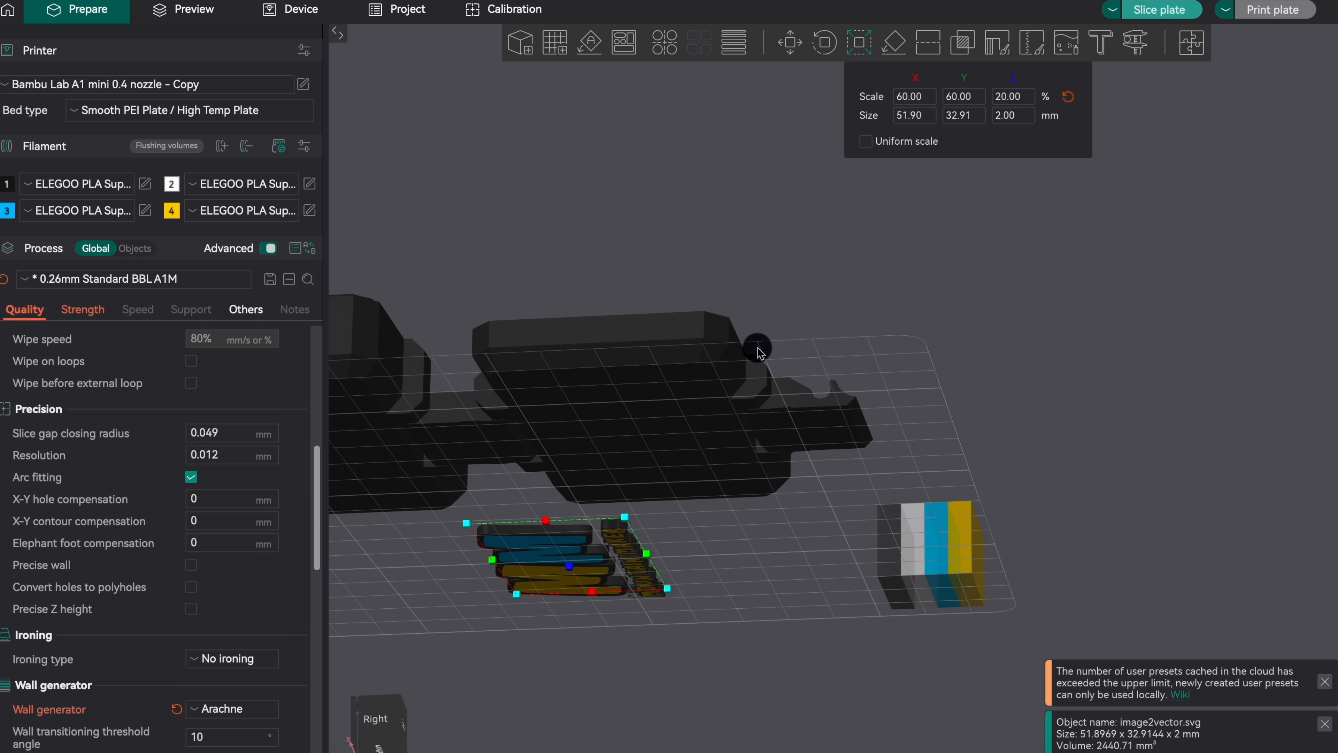
pyautogui.moveTo(538, 567); pyautogui.dragTo(603, 441)
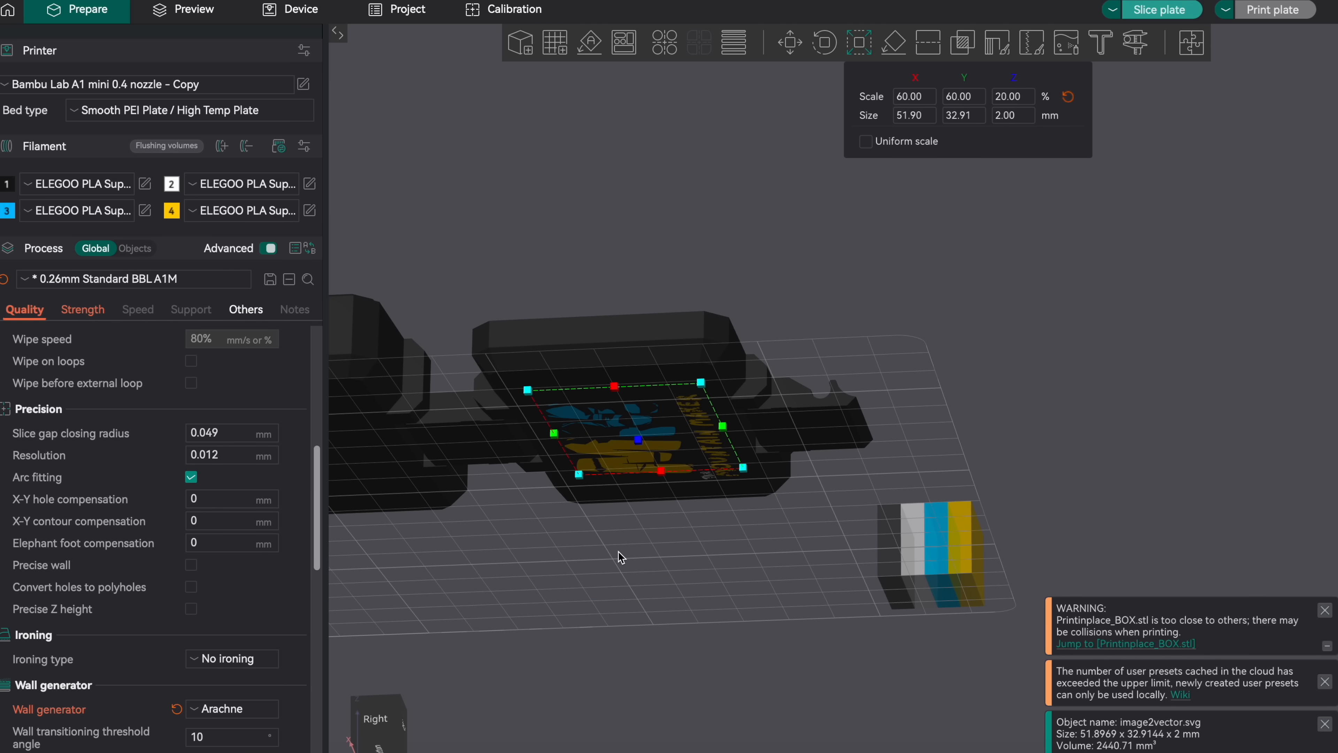
pyautogui.moveTo(622, 558); pyautogui.dragTo(668, 470)
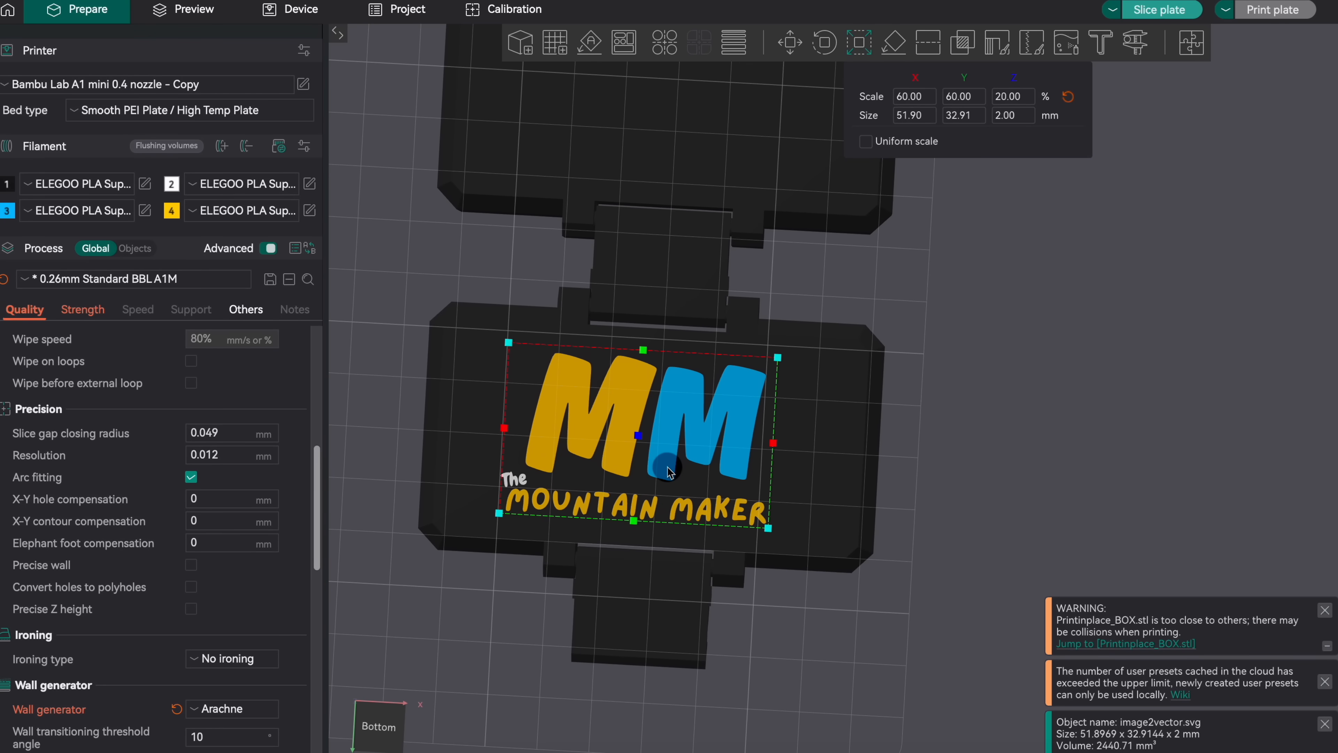
# Slice the plate and check the logo on the box's underside in the preview.
pyautogui.click(855, 288)
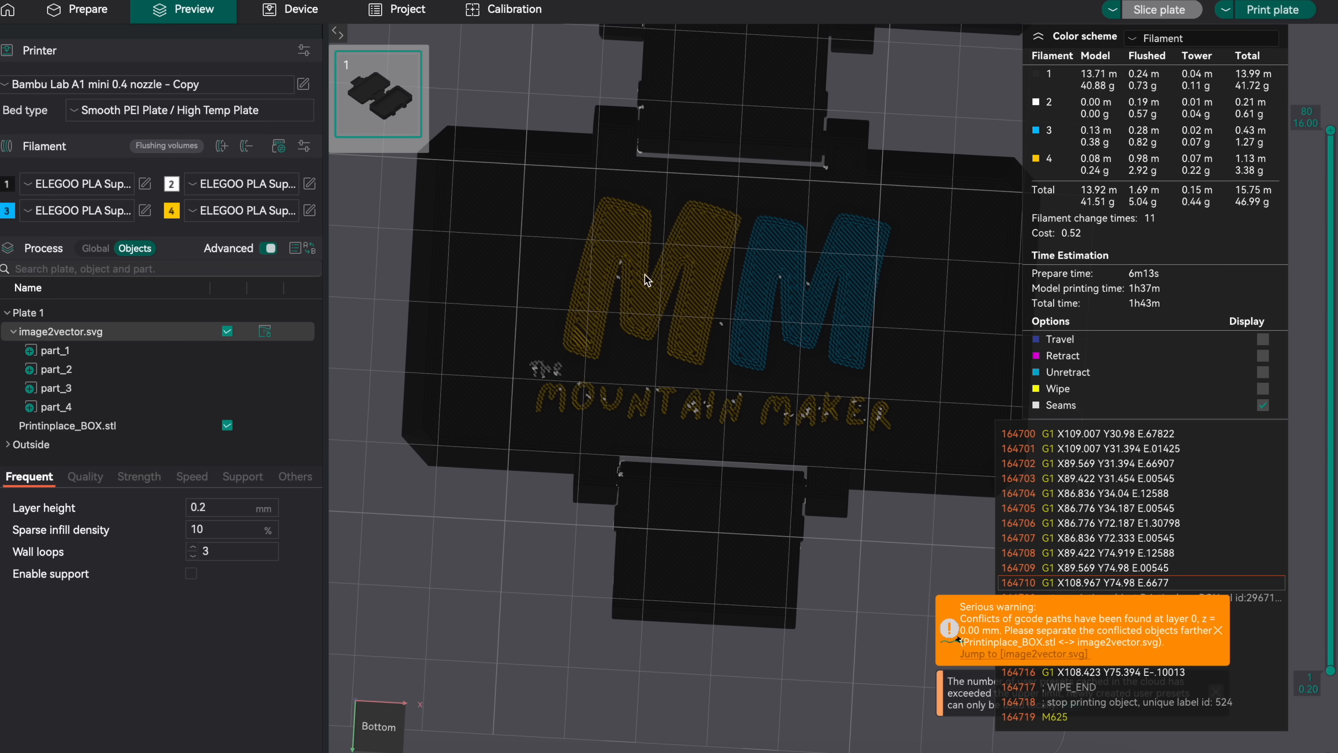
pyautogui.scroll(5, 648, 280)
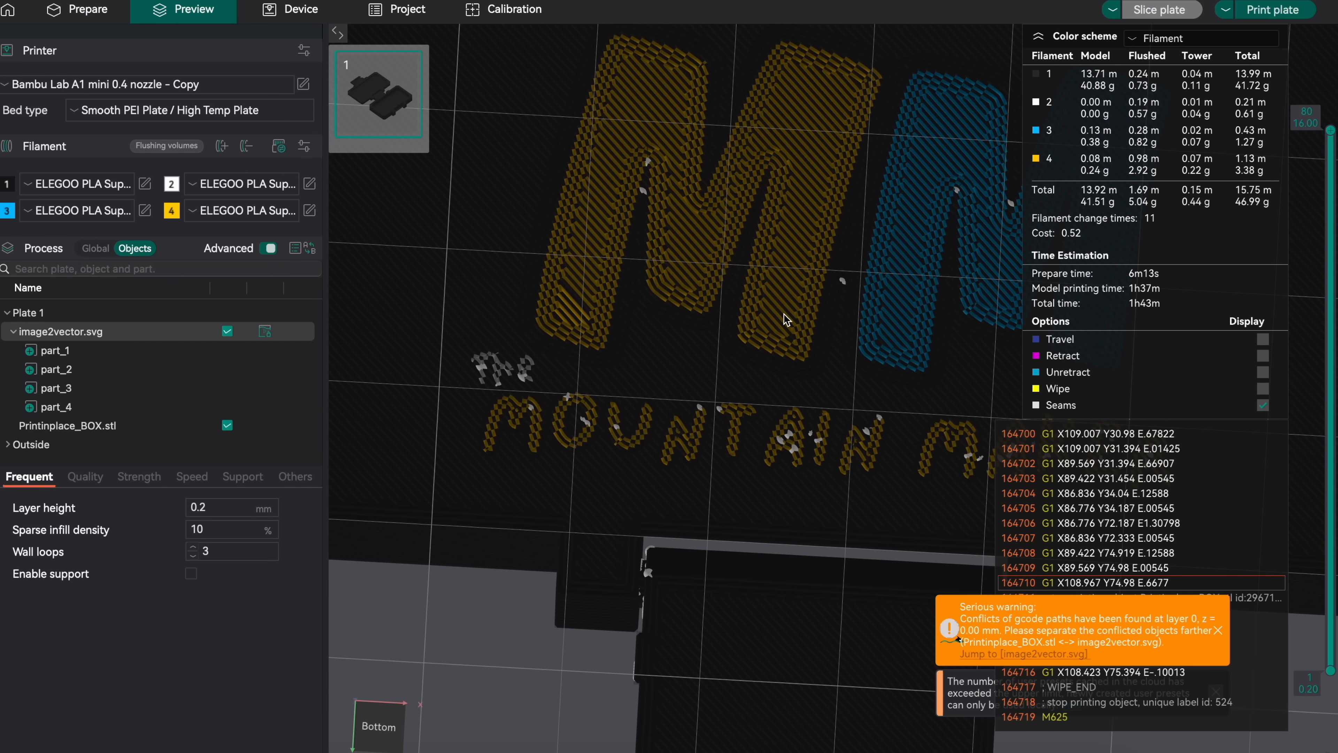
pyautogui.scroll(-3, 788, 294)
# Assemble image2vector.svg and Printinplace_BOX.stl into a single object.
pyautogui.click(87, 10)
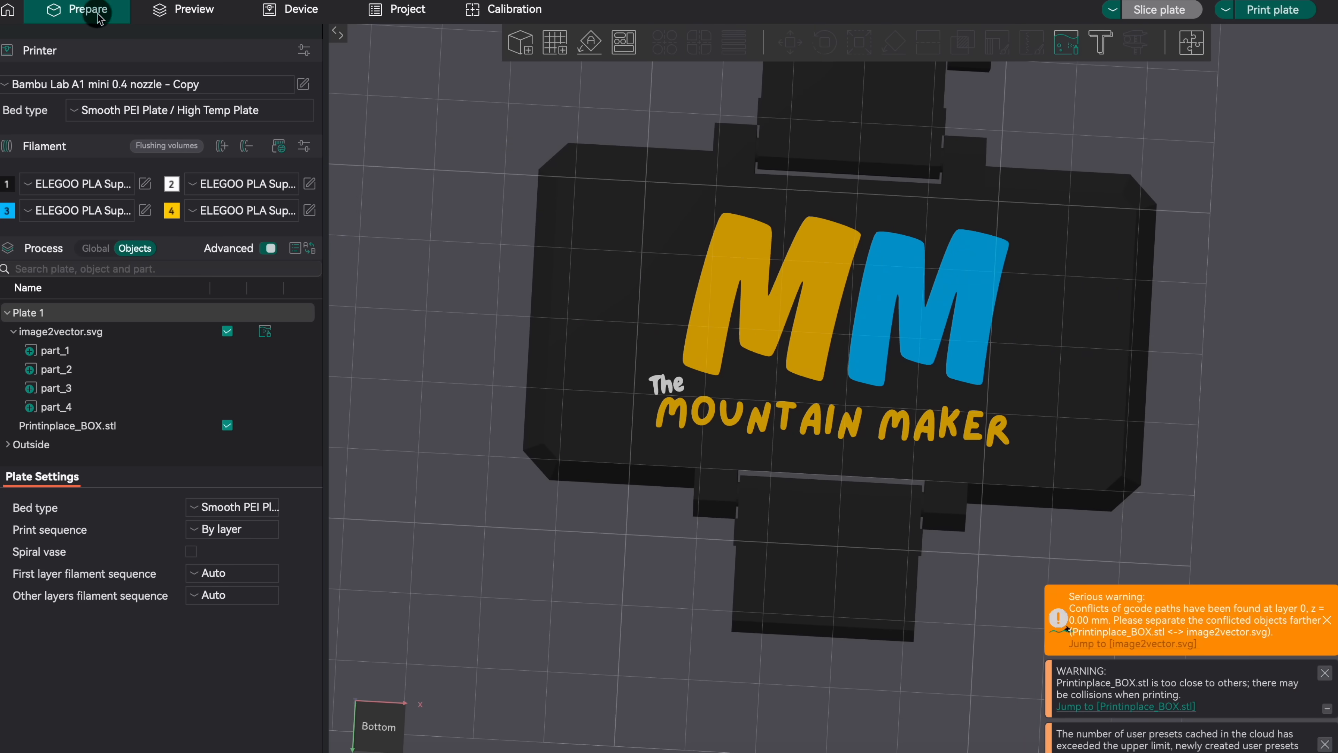
pyautogui.click(95, 249)
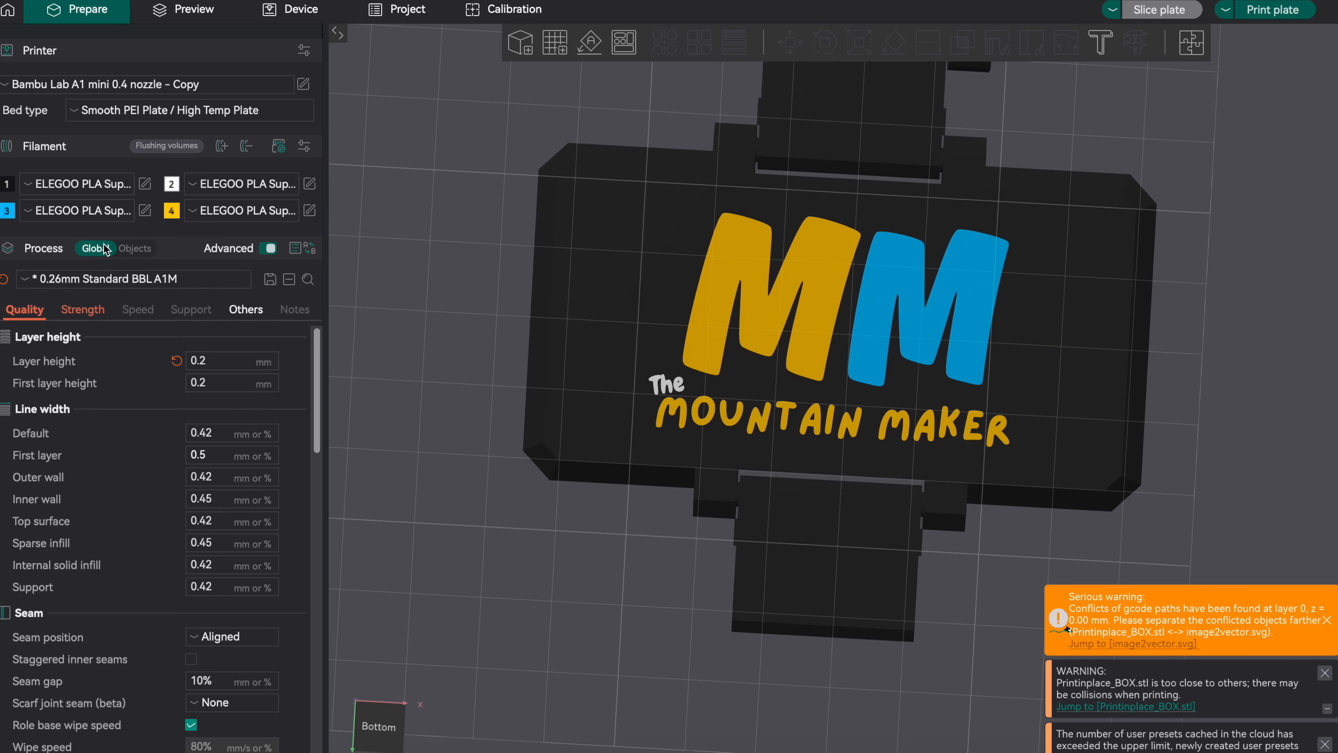
pyautogui.click(136, 250)
pyautogui.click(79, 332)
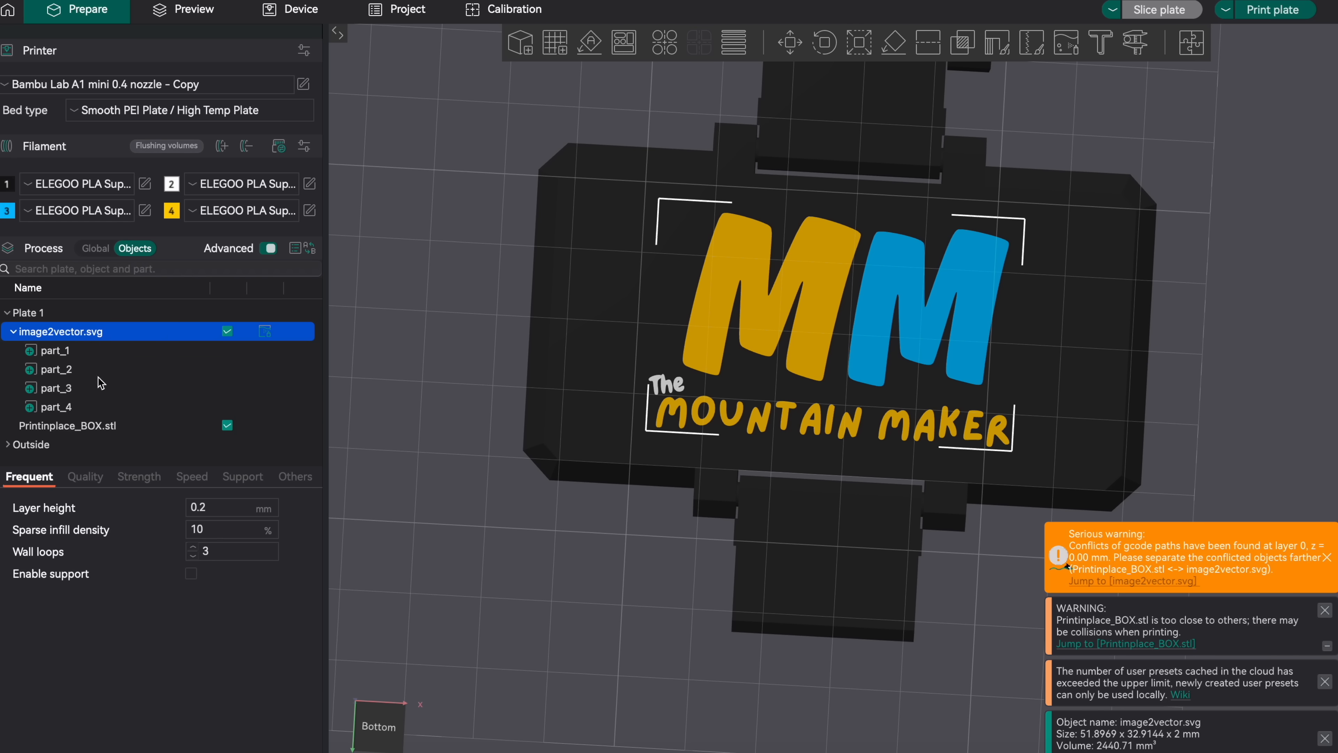
pyautogui.keyDown('ctrl'); pyautogui.click(87, 427); pyautogui.keyUp('ctrl')
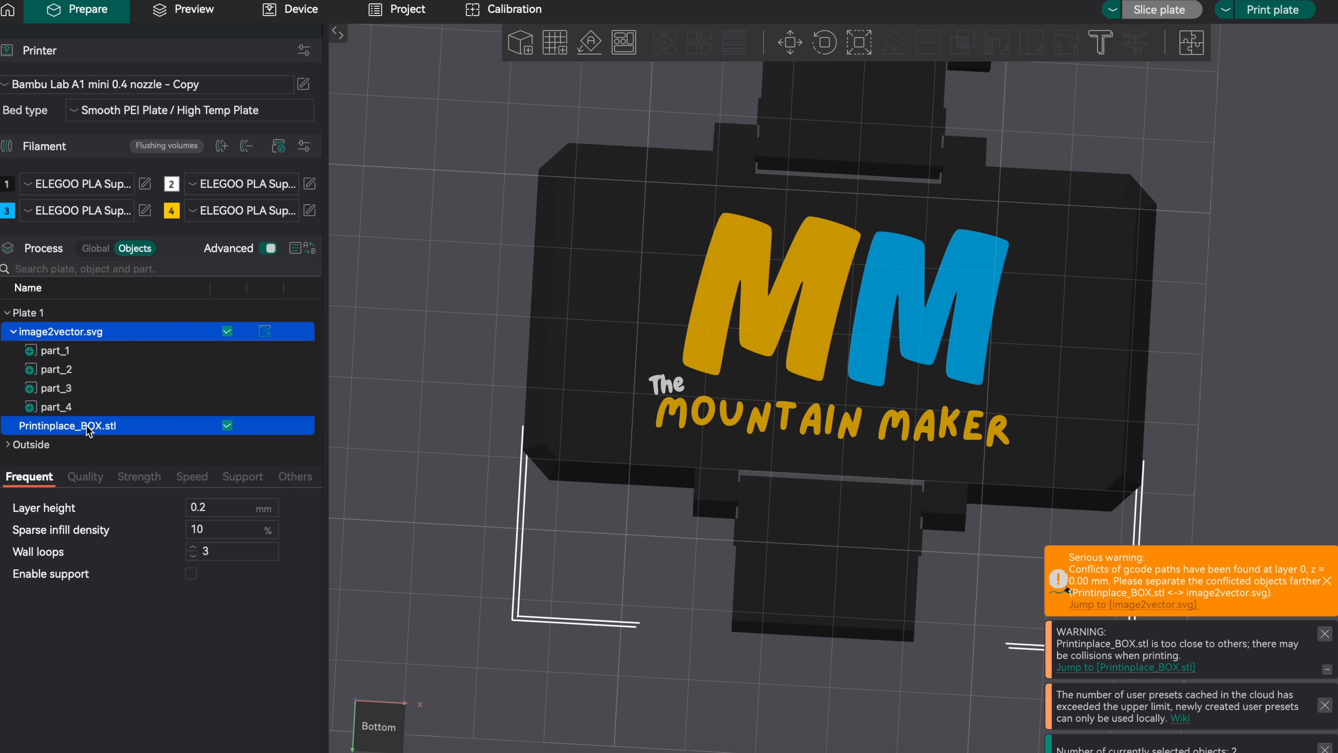
pyautogui.rightClick(72, 341)
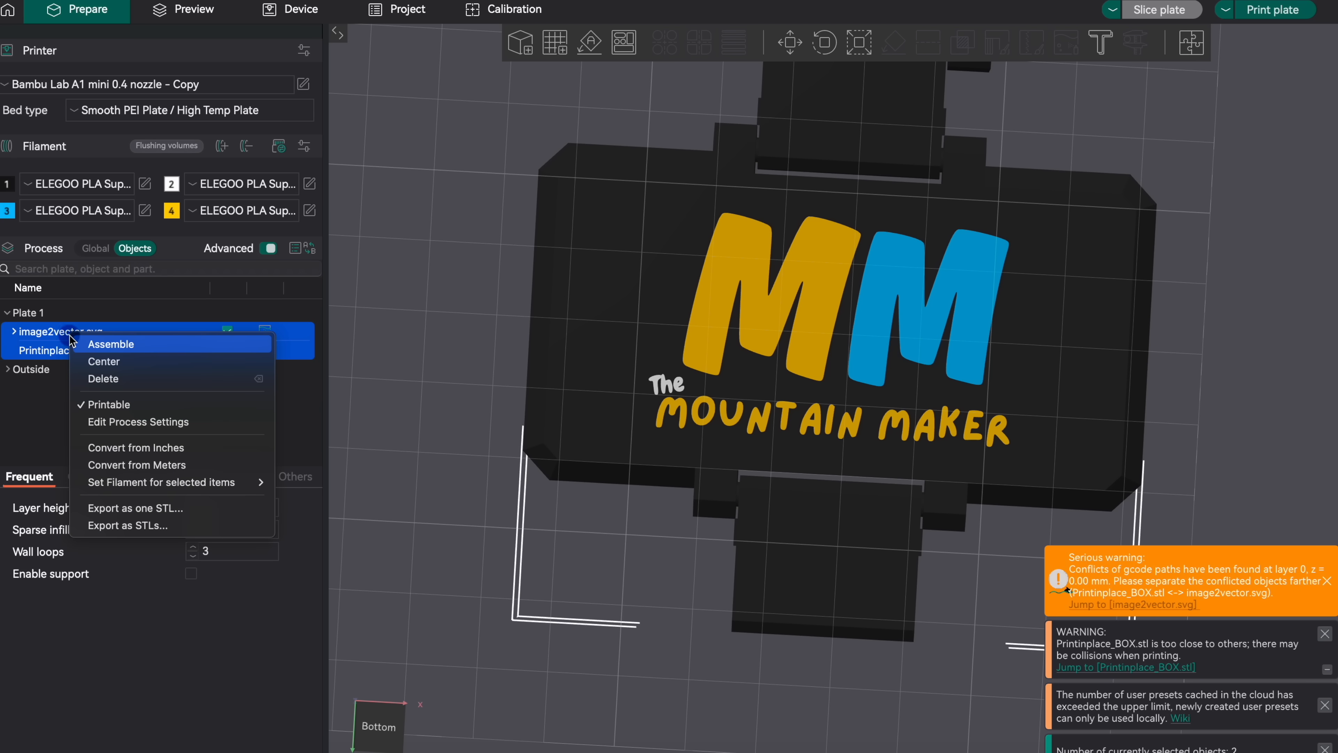
pyautogui.click(112, 346)
# Slice the assembled box and examine the logo's letters and small text from below.
pyautogui.click(1192, 10)
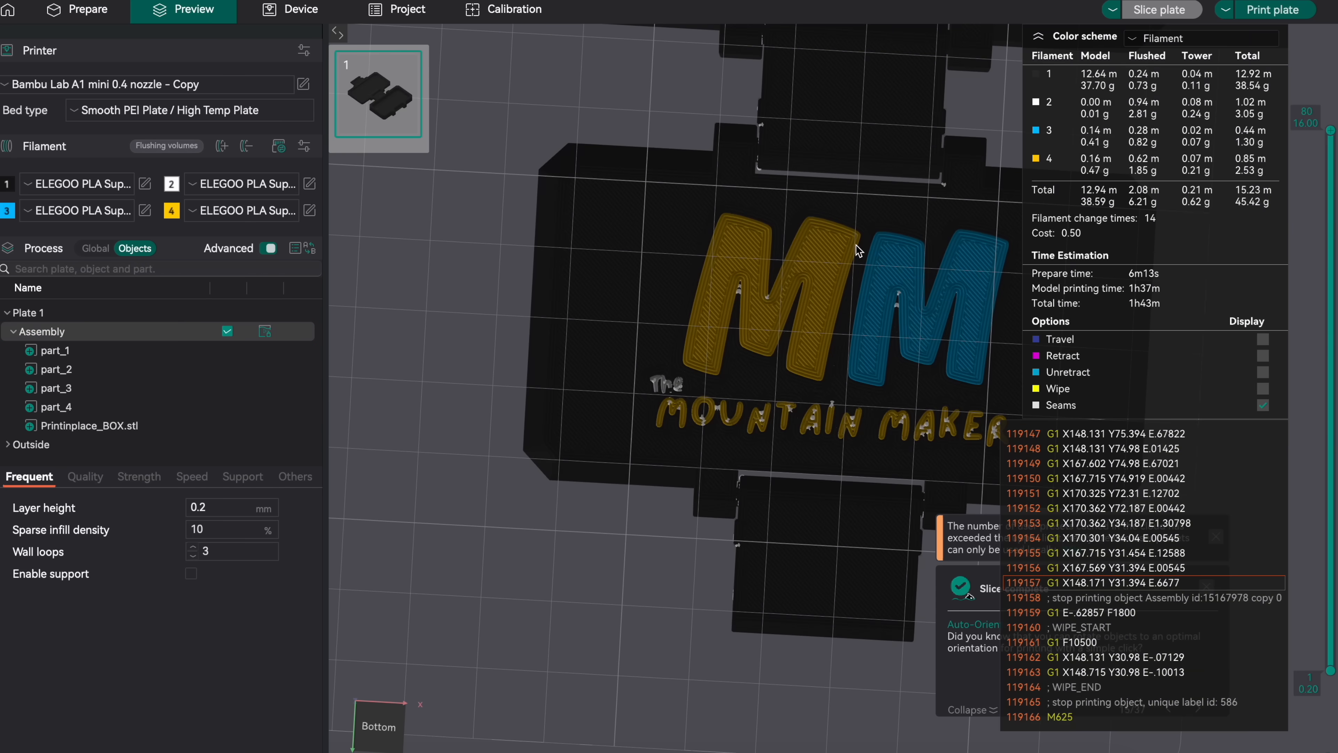
pyautogui.scroll(5, 857, 244)
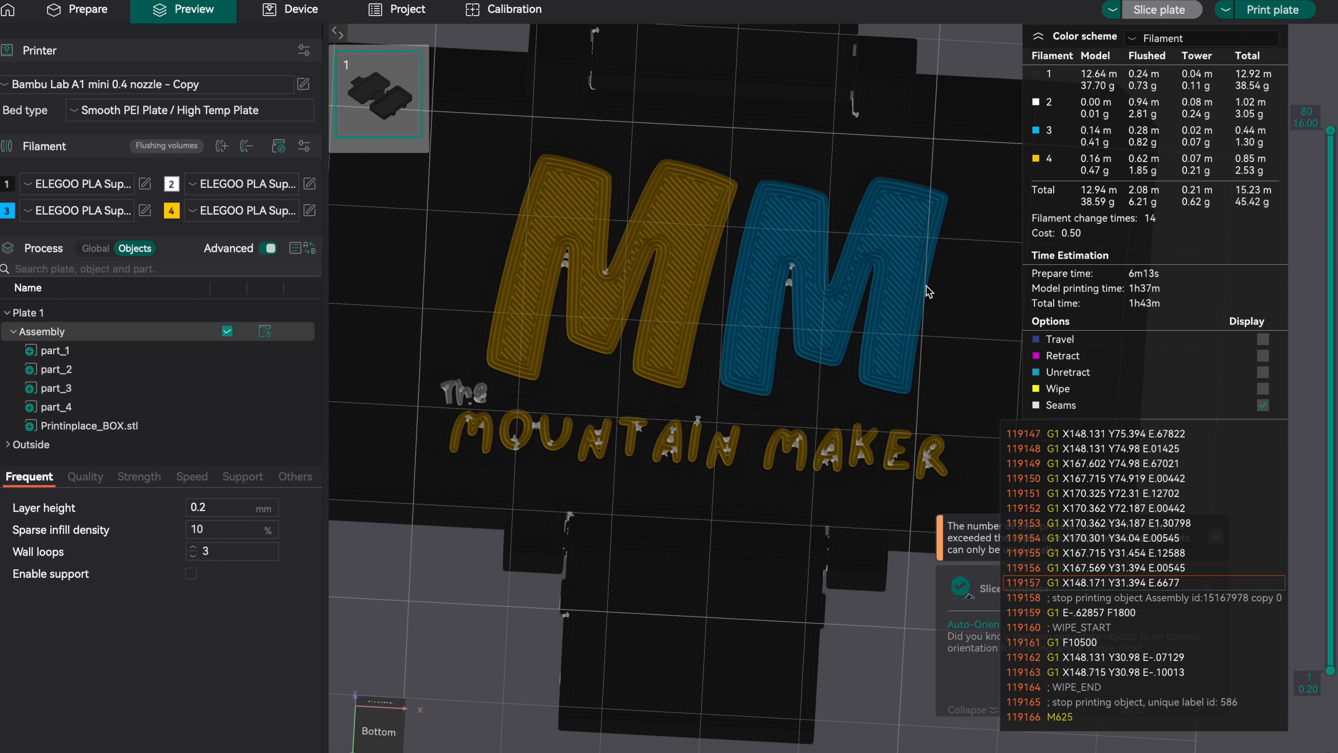
pyautogui.moveTo(709, 249)
pyautogui.mouseDown()
pyautogui.moveTo(708, 264)
pyautogui.moveTo(709, 243)
pyautogui.mouseUp()
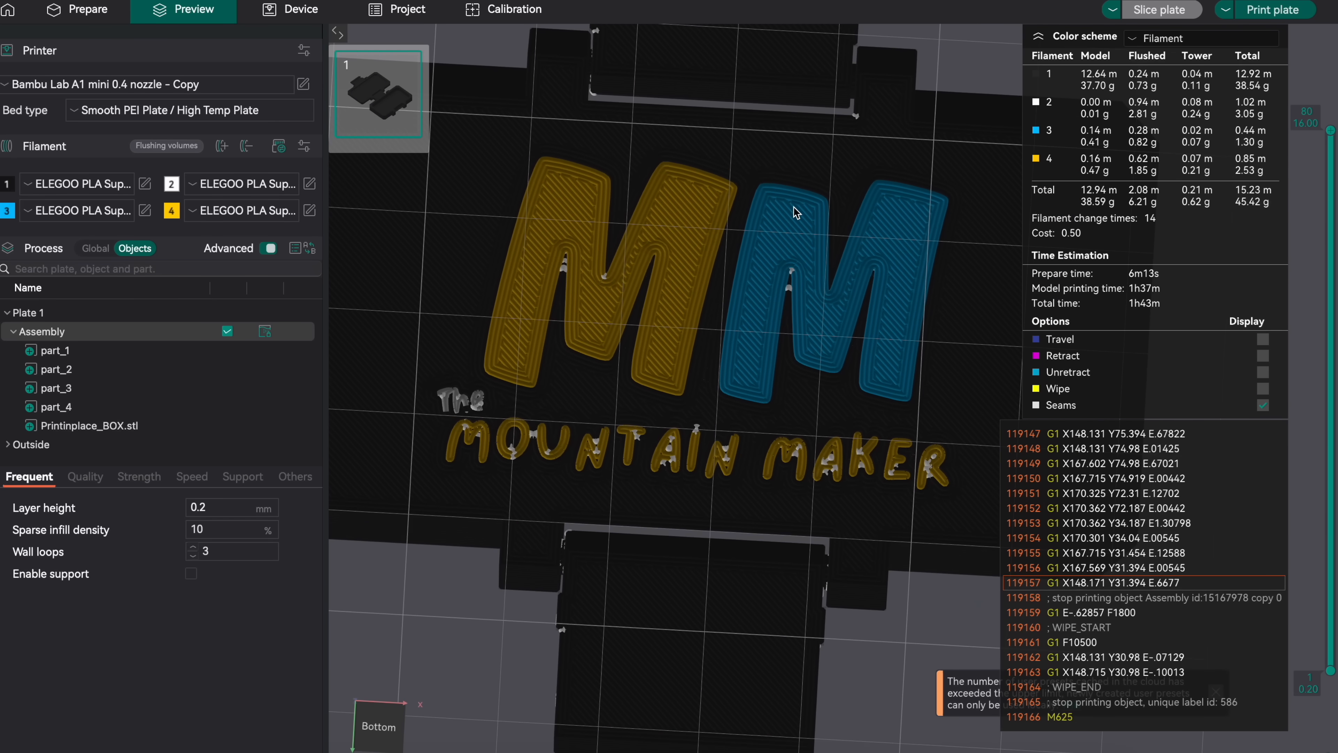
pyautogui.scroll(5, 796, 212)
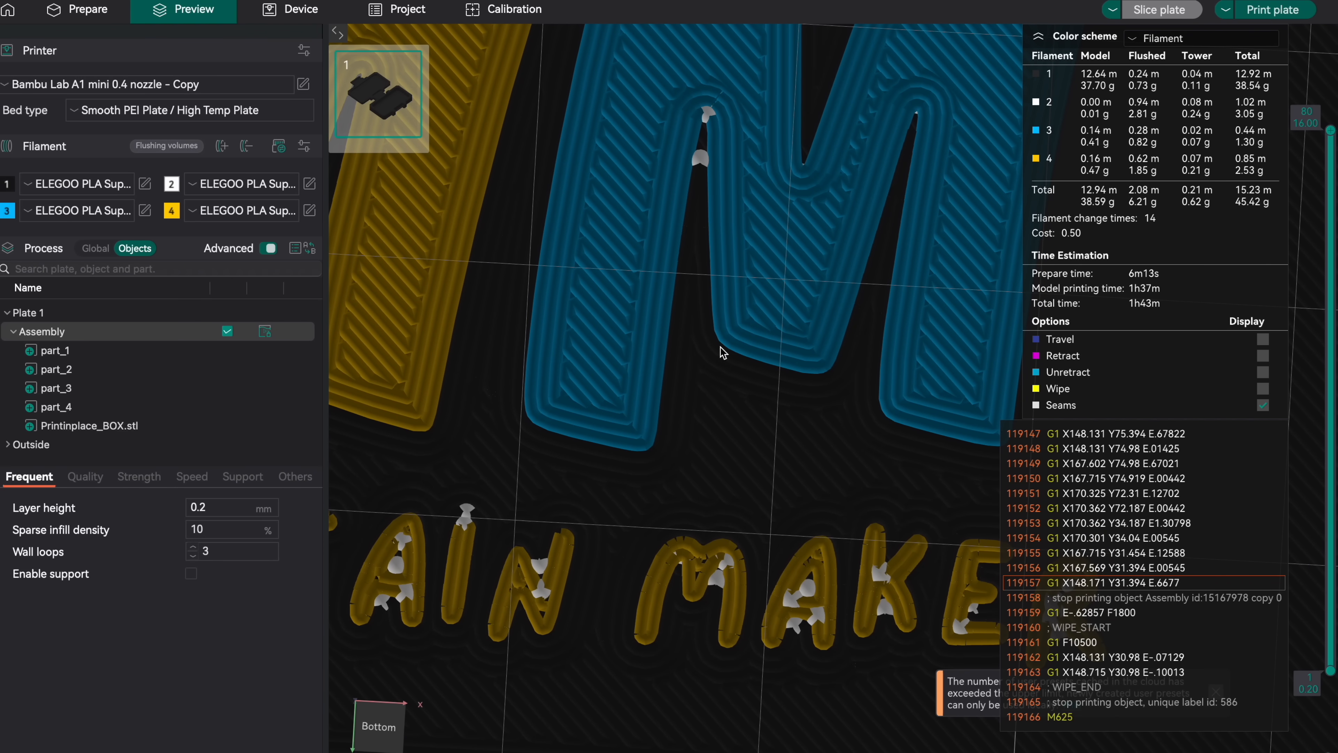
pyautogui.scroll(-6, 865, 438)
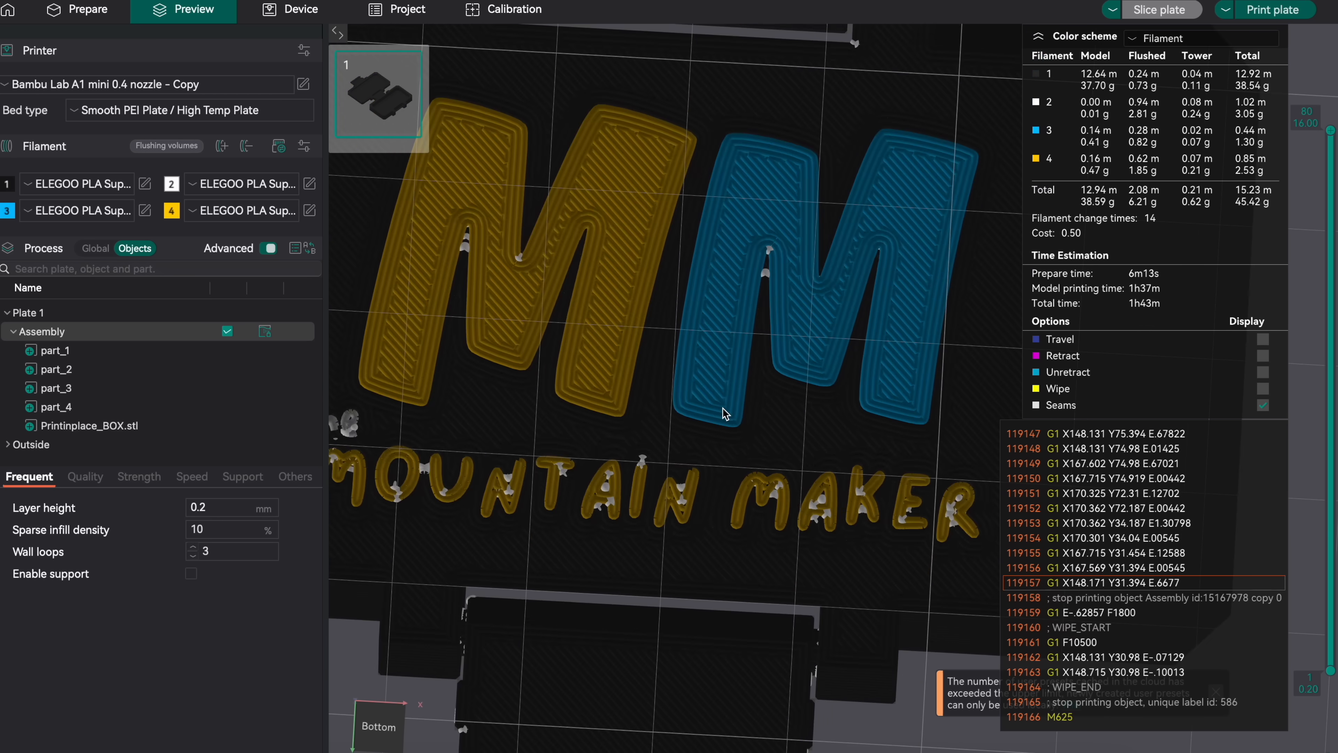
# Enable "Only one wall on first layer" in the global quality settings and inspect the lettering in the resliced preview.
pyautogui.click(97, 248)
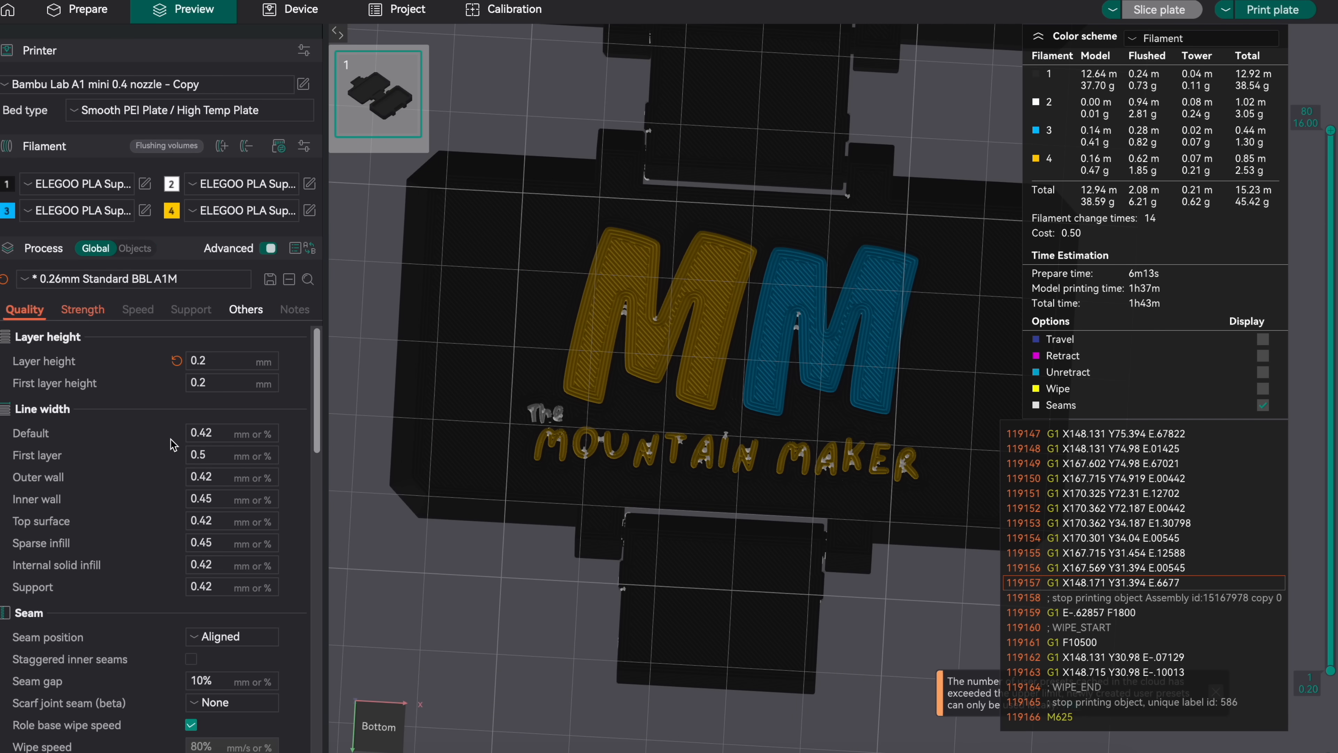
pyautogui.scroll(-10, 170, 444)
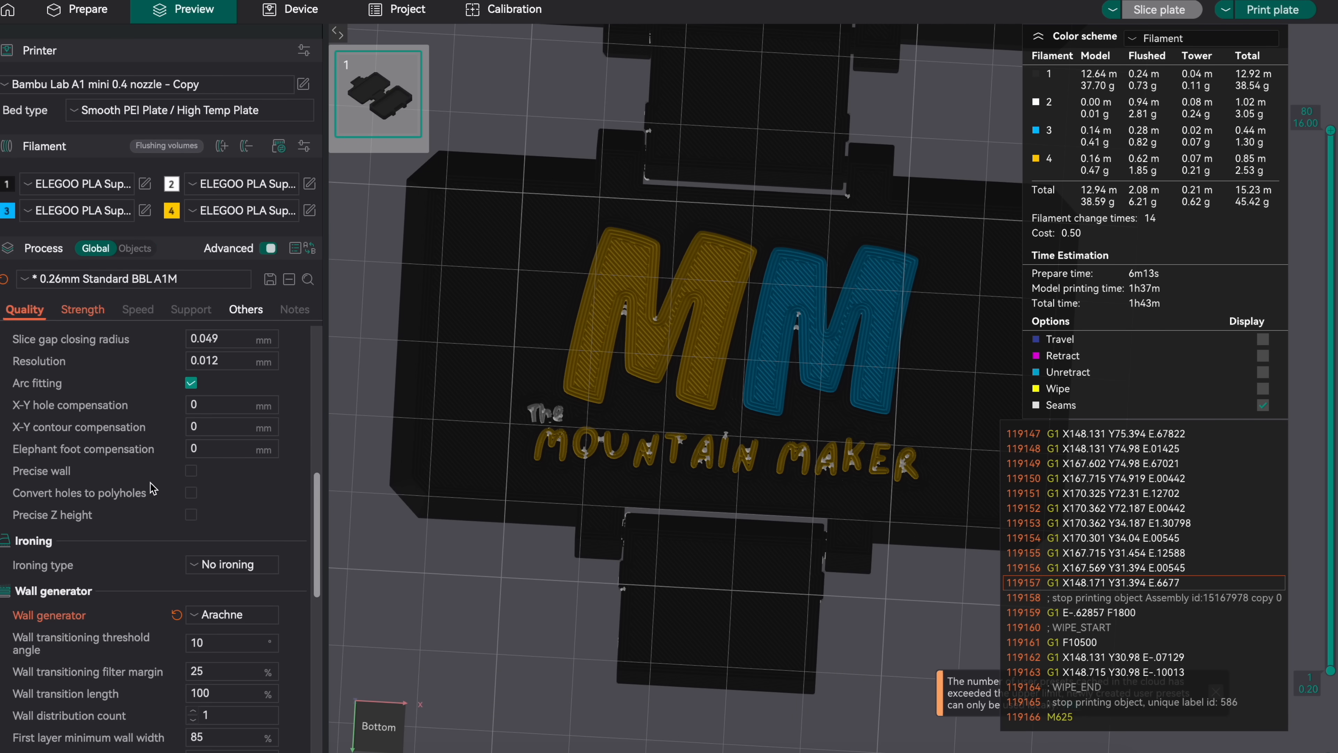
pyautogui.scroll(-15, 151, 488)
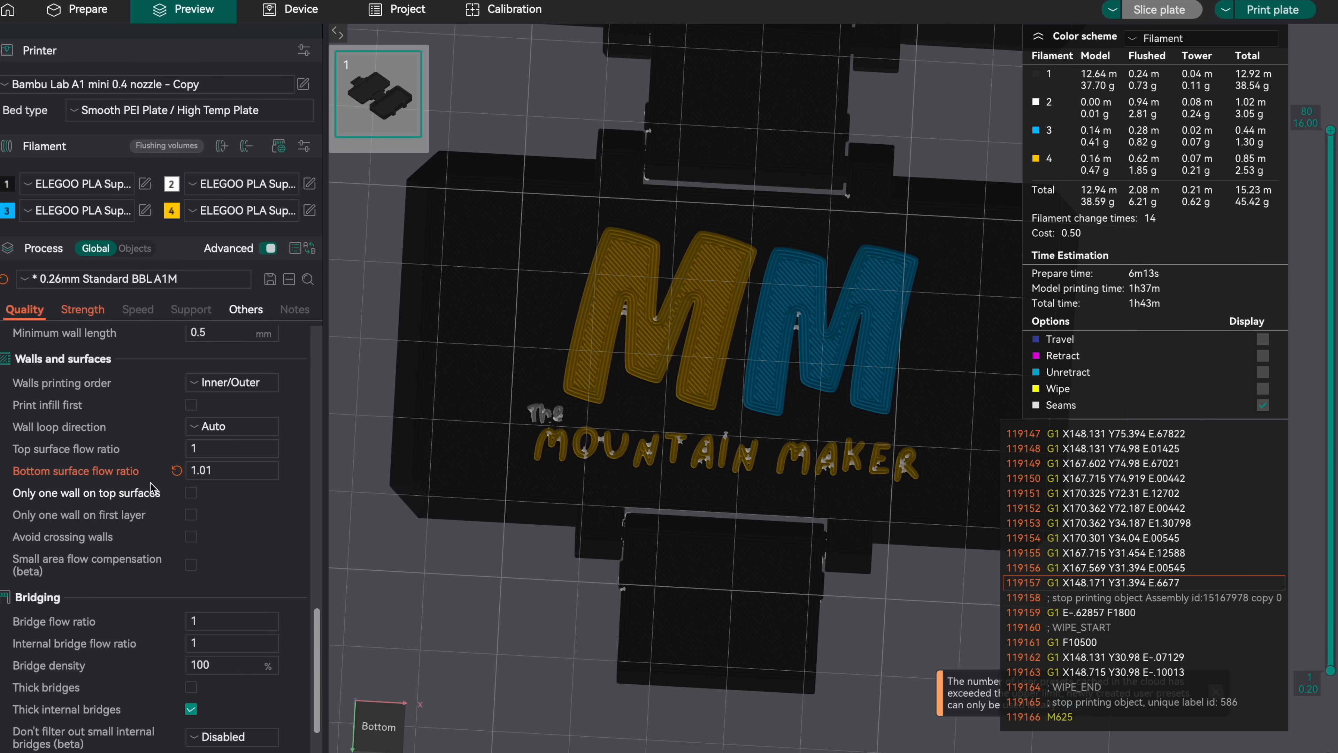
pyautogui.click(191, 514)
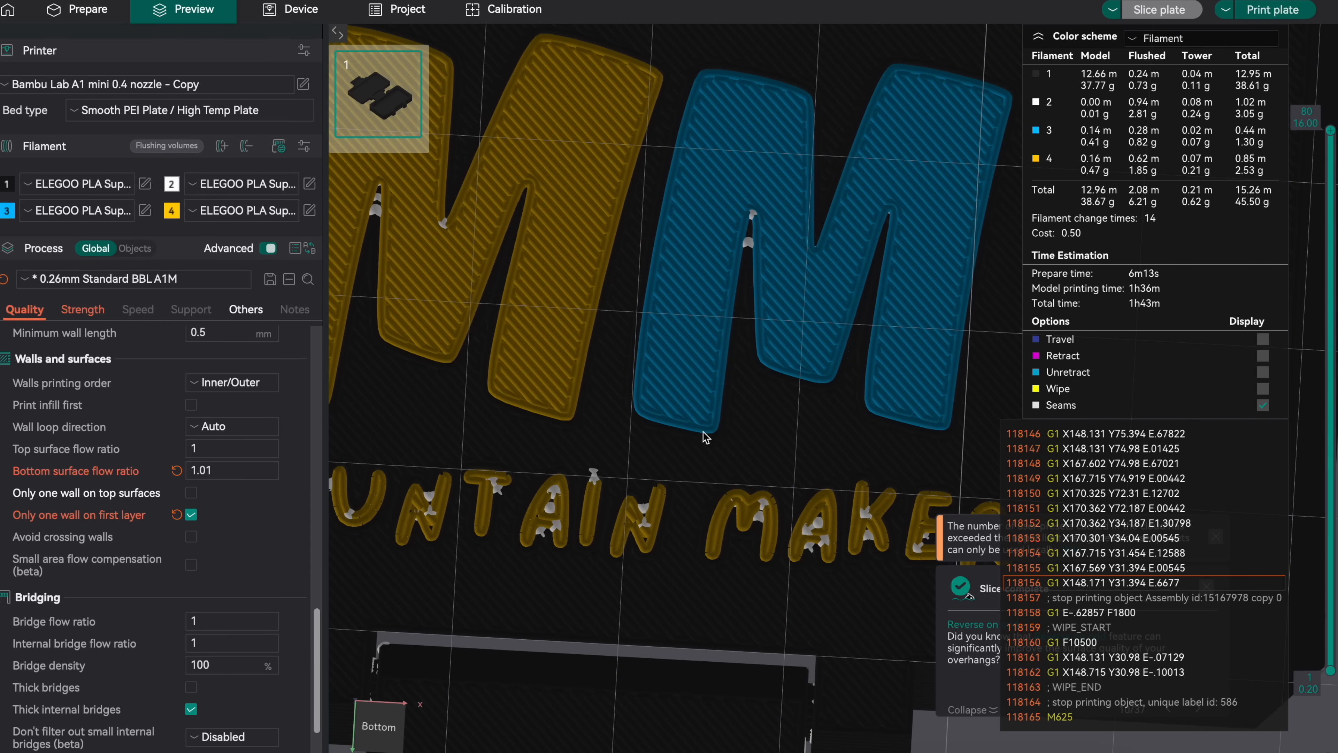
pyautogui.scroll(5, 689, 438)
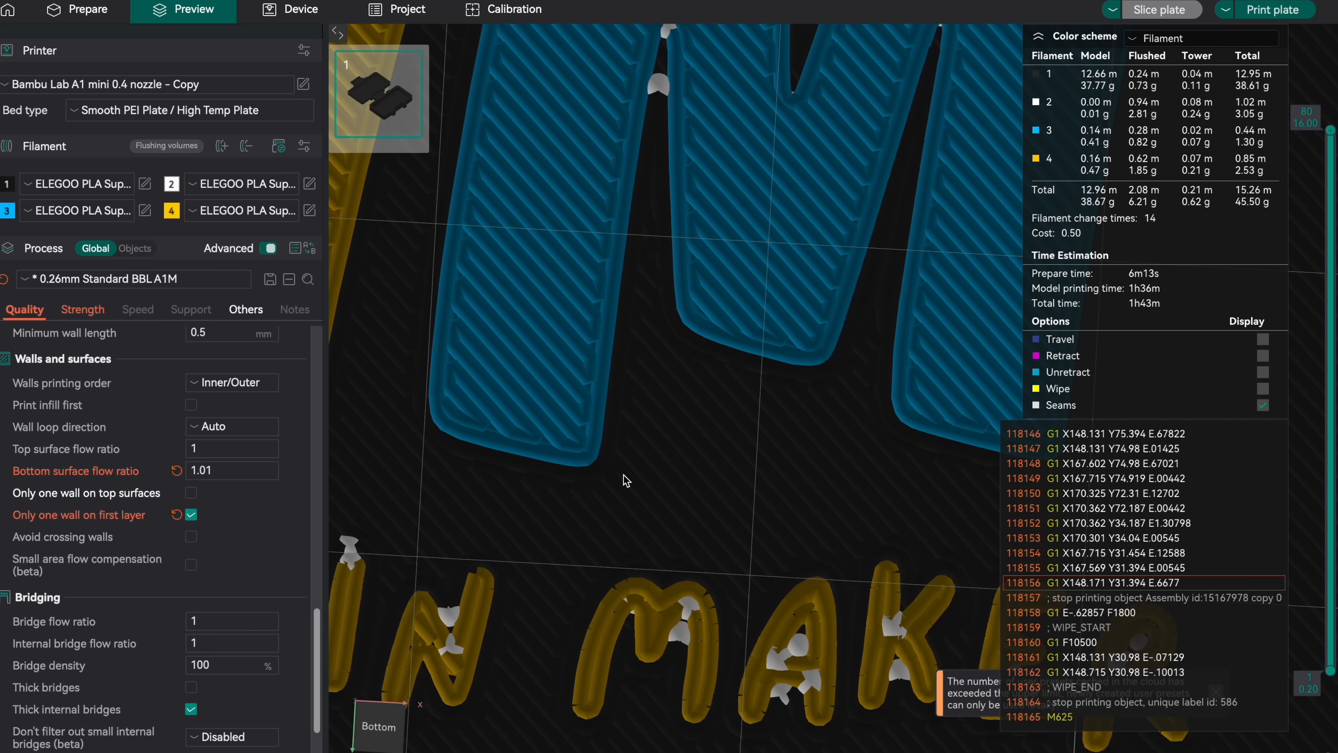
# Set the prime tower's width to 15 mm and its prime volume to 15 mm³, and reslice the plate.
pyautogui.scroll(-10, 624, 481)
pyautogui.moveTo(625, 480); pyautogui.dragTo(677, 301)
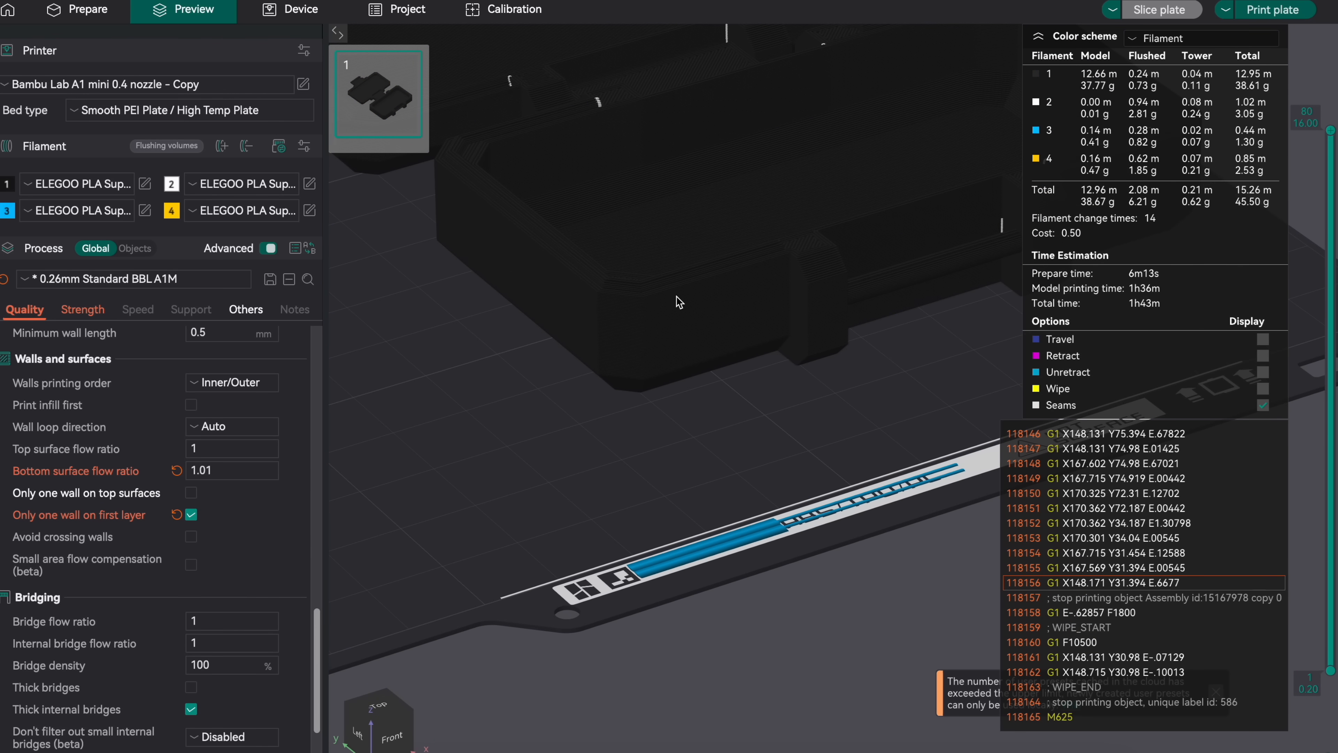
pyautogui.scroll(5, 665, 338)
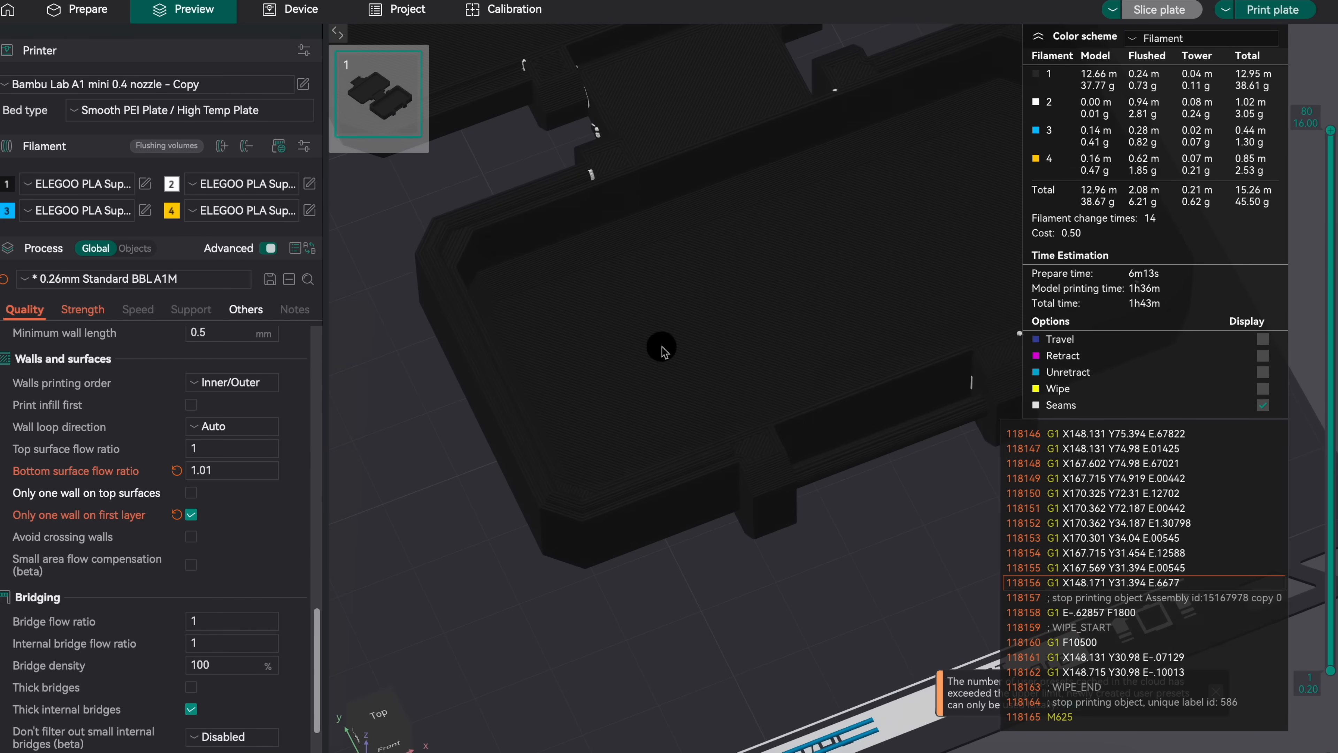
pyautogui.press('Tab')
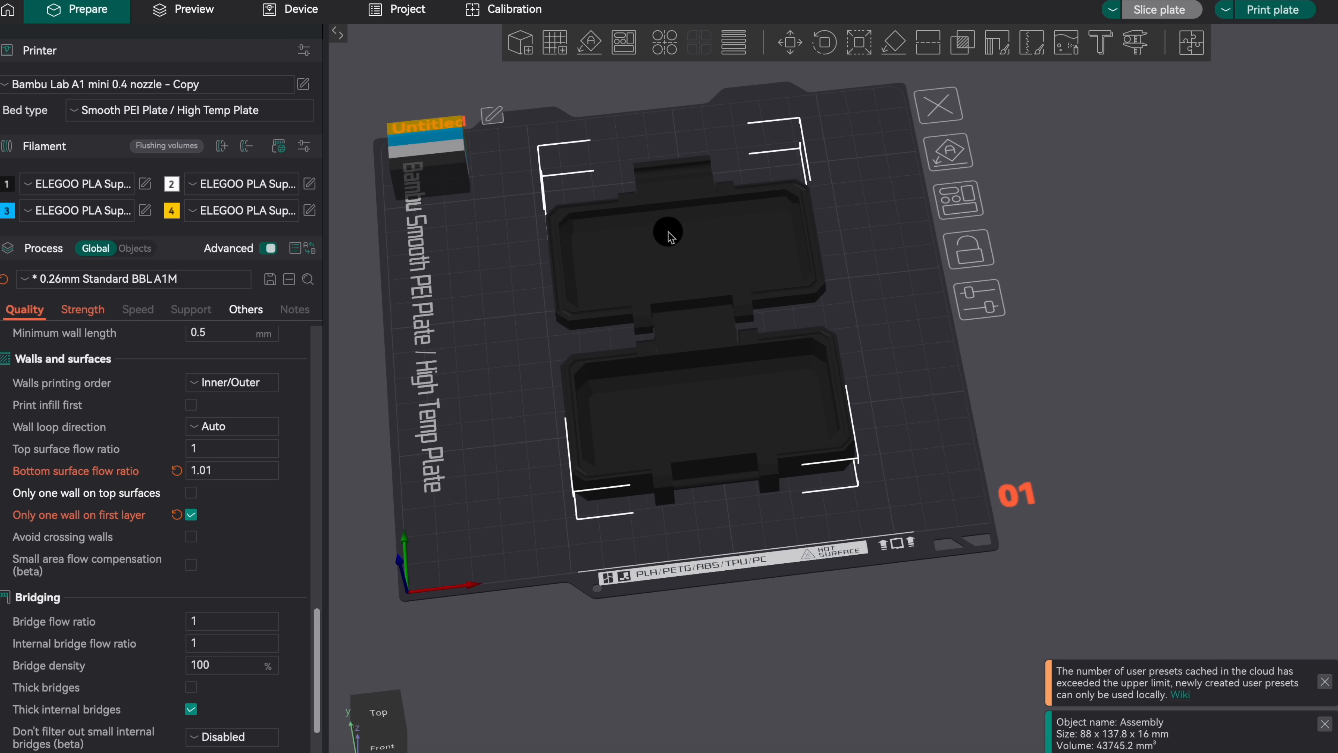
pyautogui.click(243, 310)
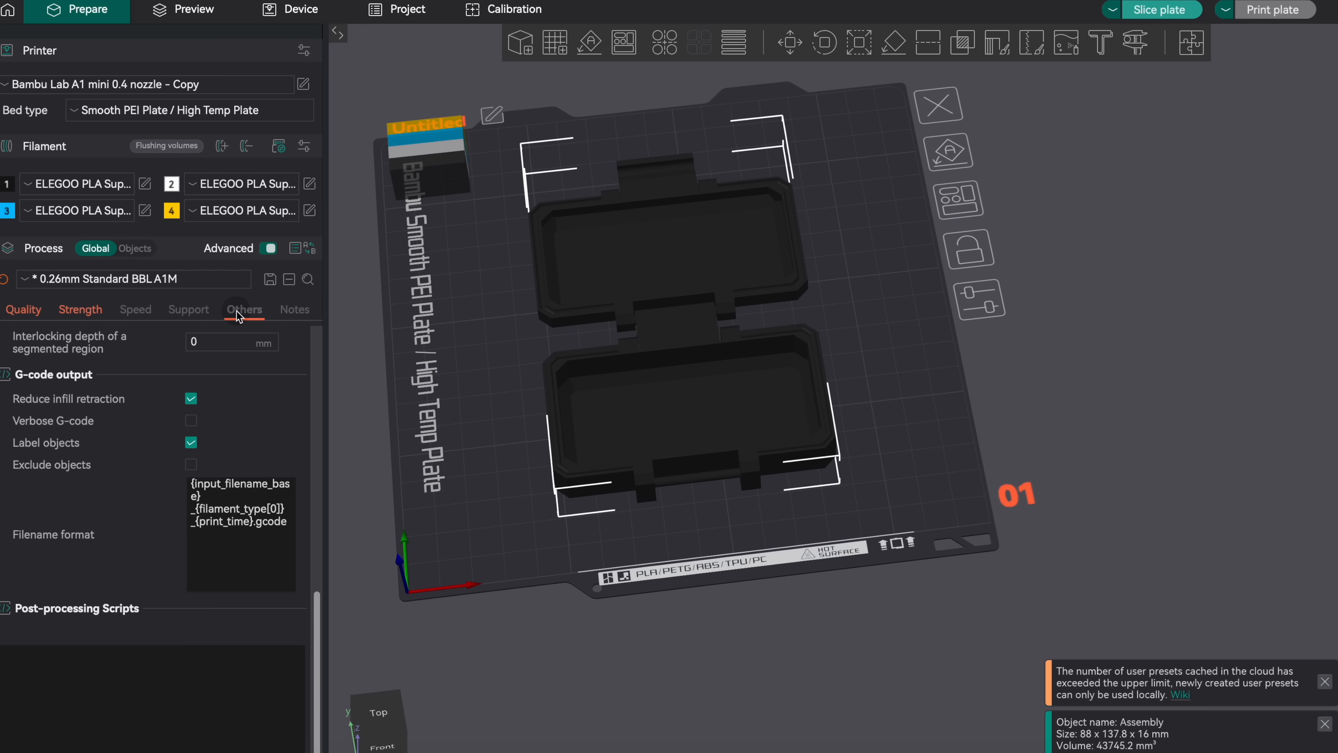
pyautogui.scroll(10, 232, 528)
pyautogui.click(232, 635)
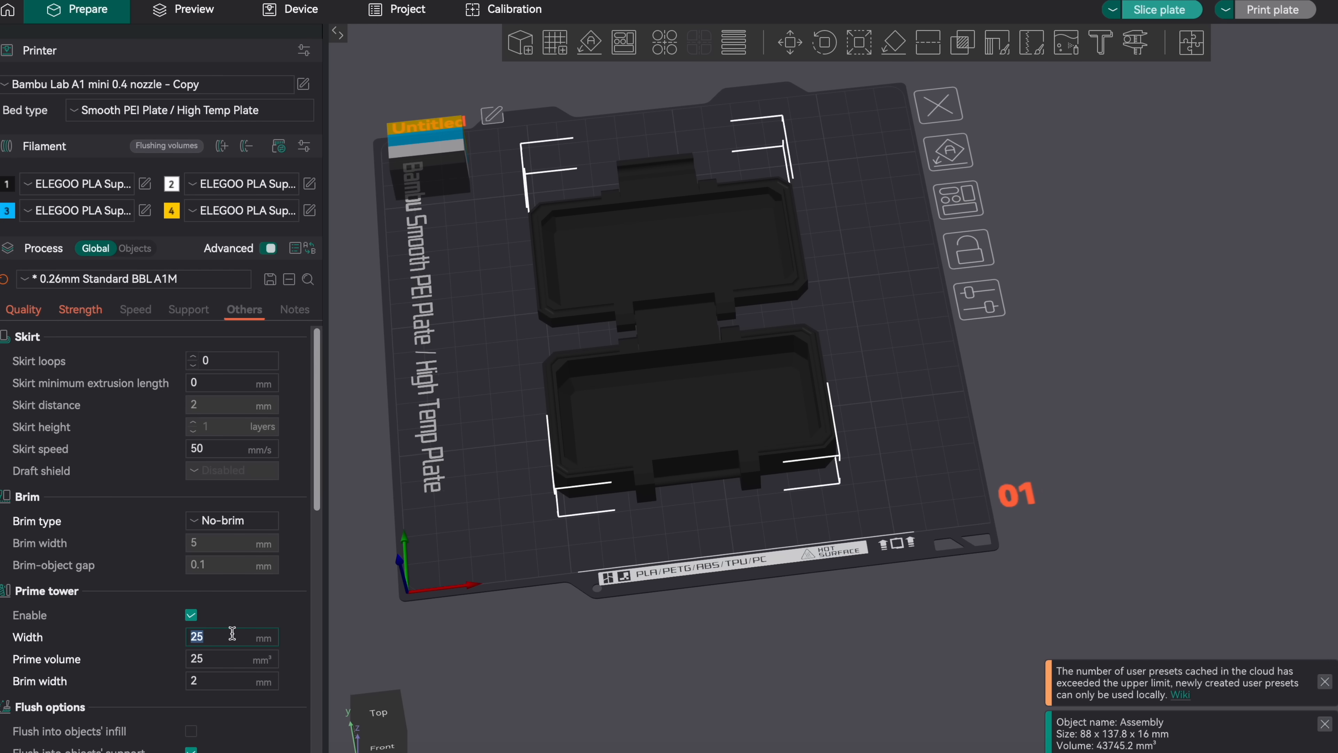
pyautogui.write('15')
pyautogui.press('Tab')
pyautogui.write('15')
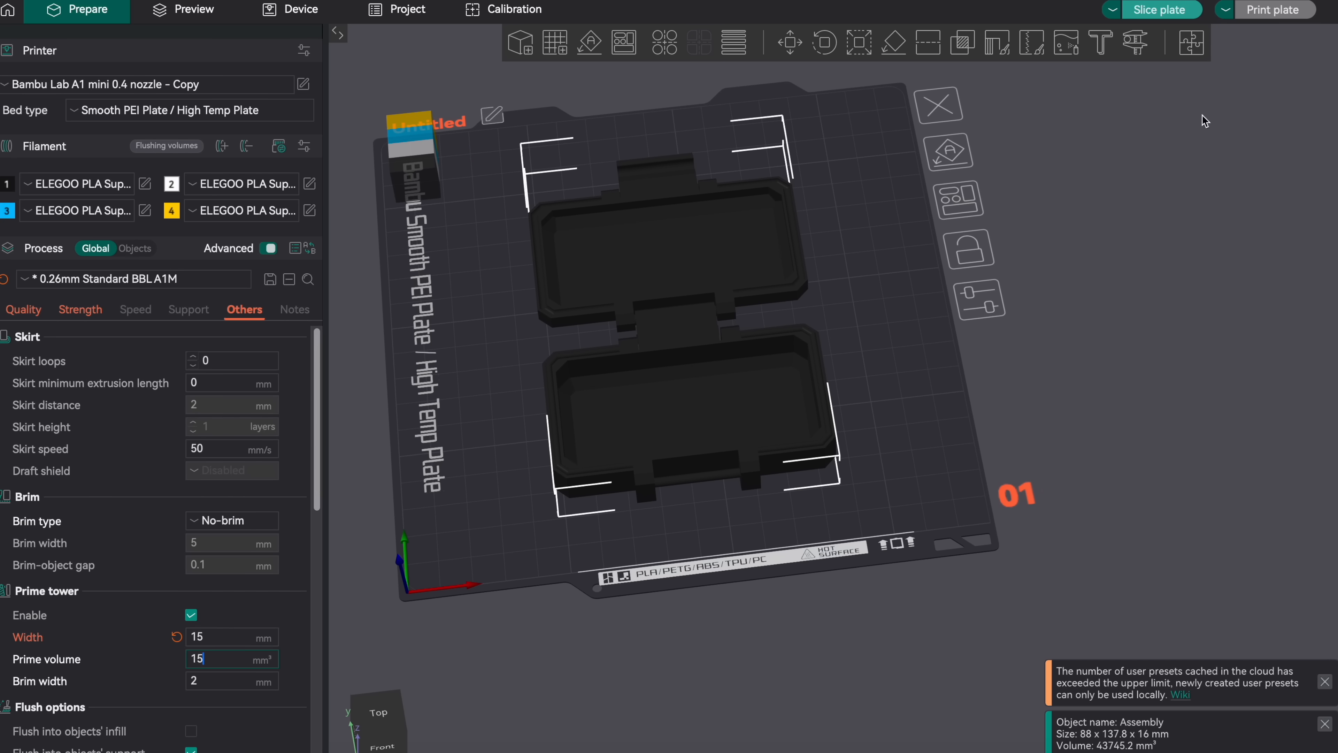
pyautogui.click(1150, 17)
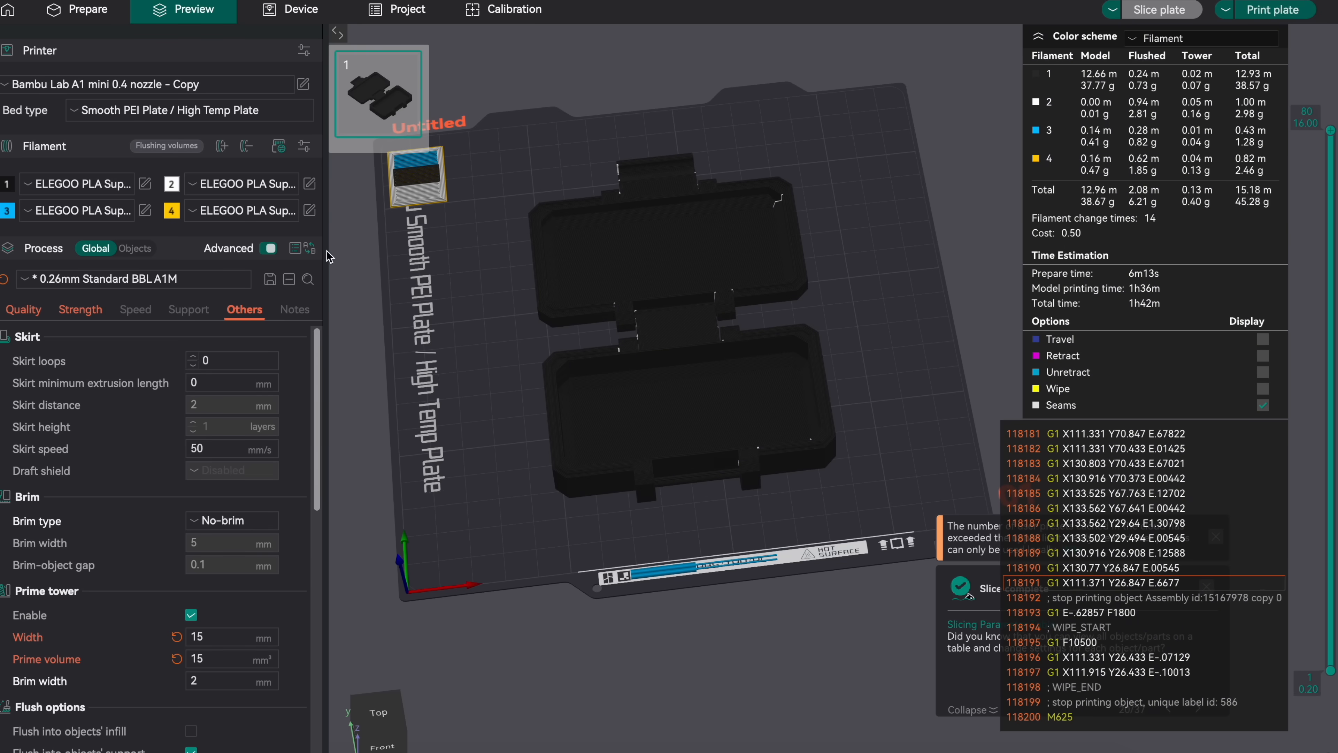
# Set the flushing volume to 200 mm³ for every filament change pair and reslice the plate.
pyautogui.click(180, 153)
pyautogui.click(745, 604)
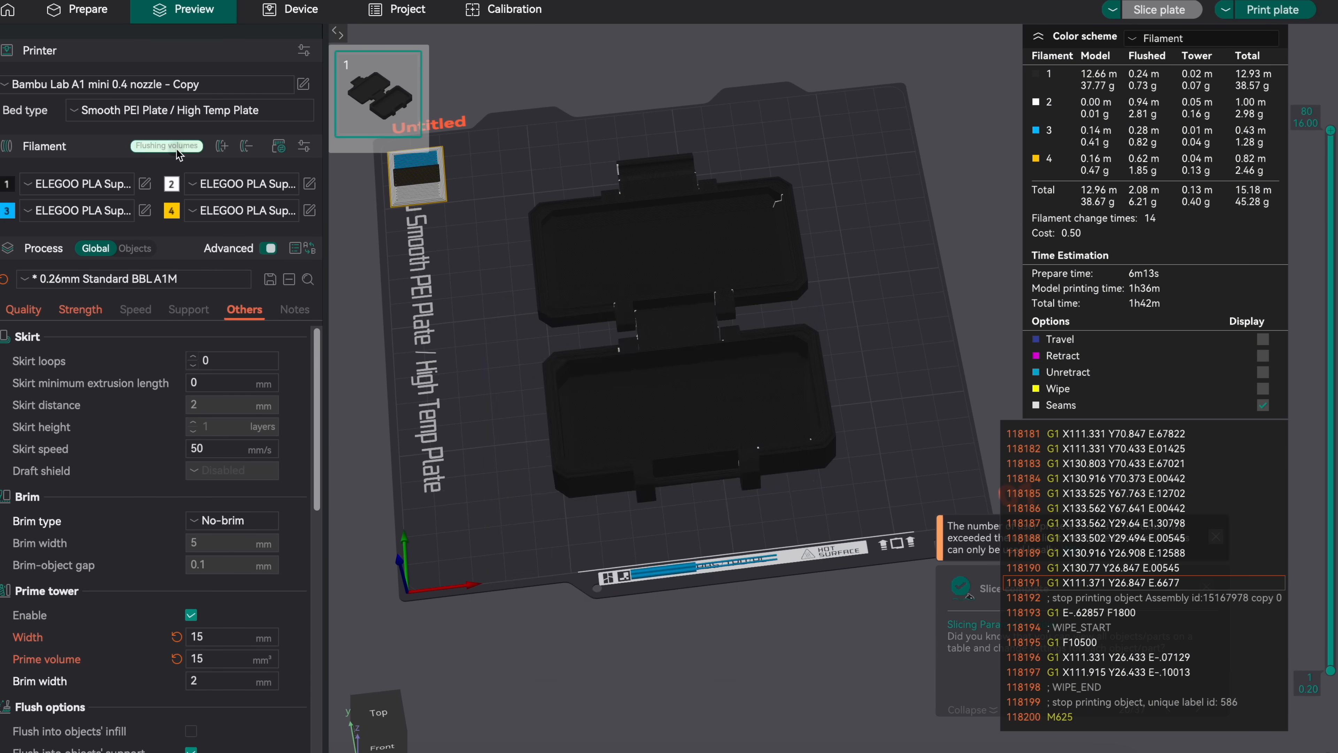
pyautogui.click(179, 151)
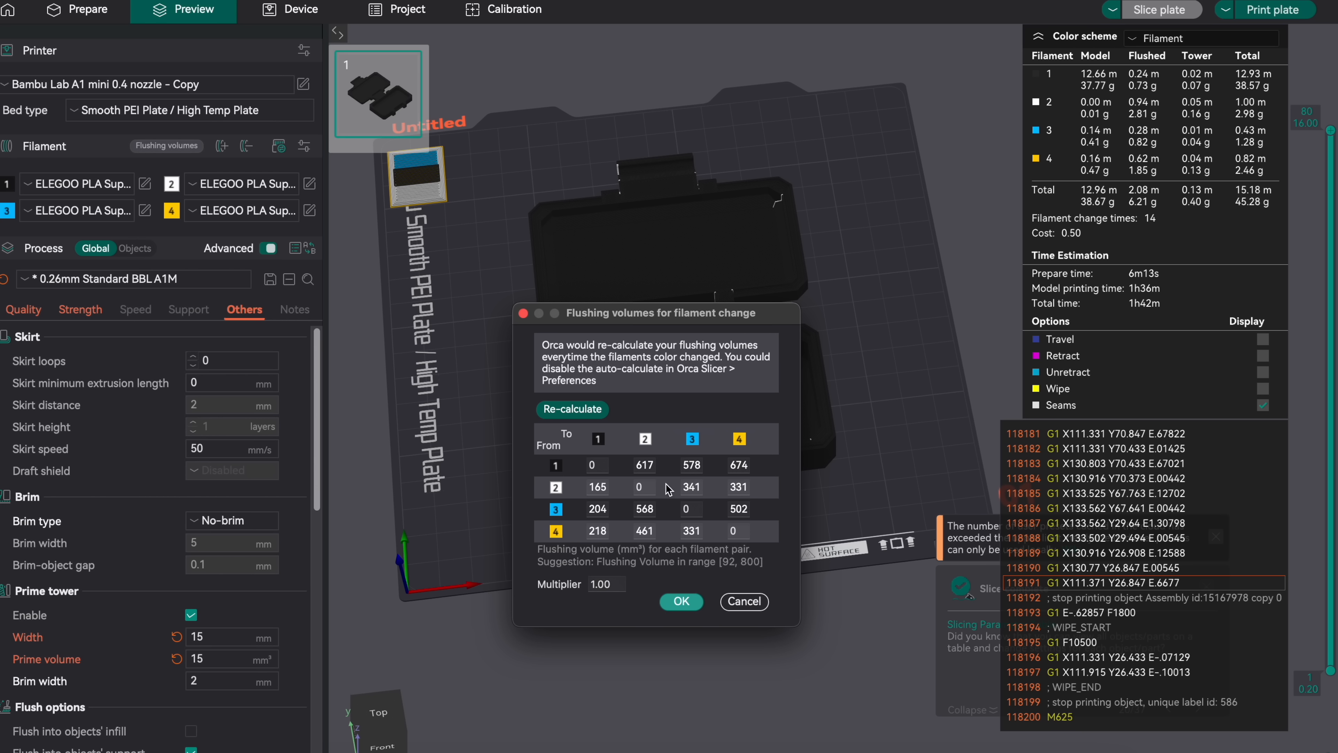
pyautogui.doubleClick(643, 465)
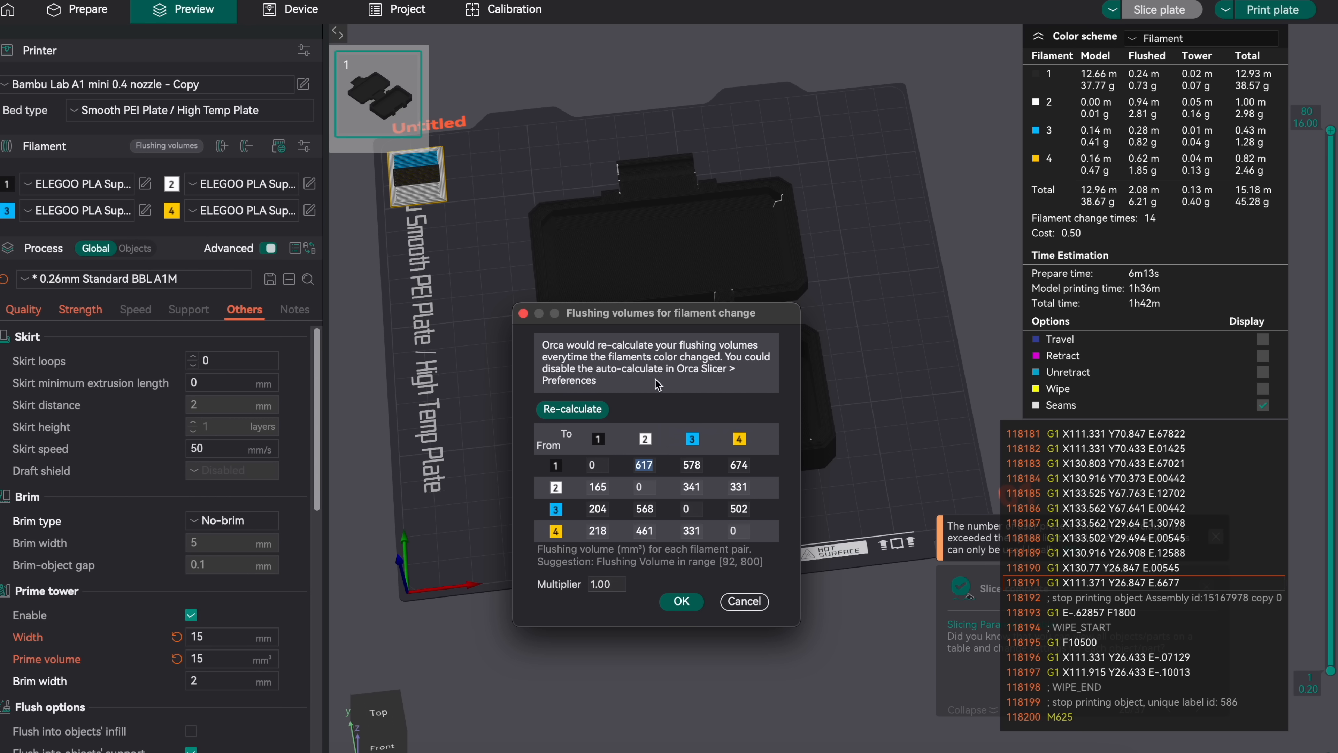
pyautogui.write('200')
pyautogui.press('Tab')
pyautogui.write('200')
pyautogui.press('Tab')
pyautogui.write('200')
pyautogui.press('Tab')
pyautogui.write('200')
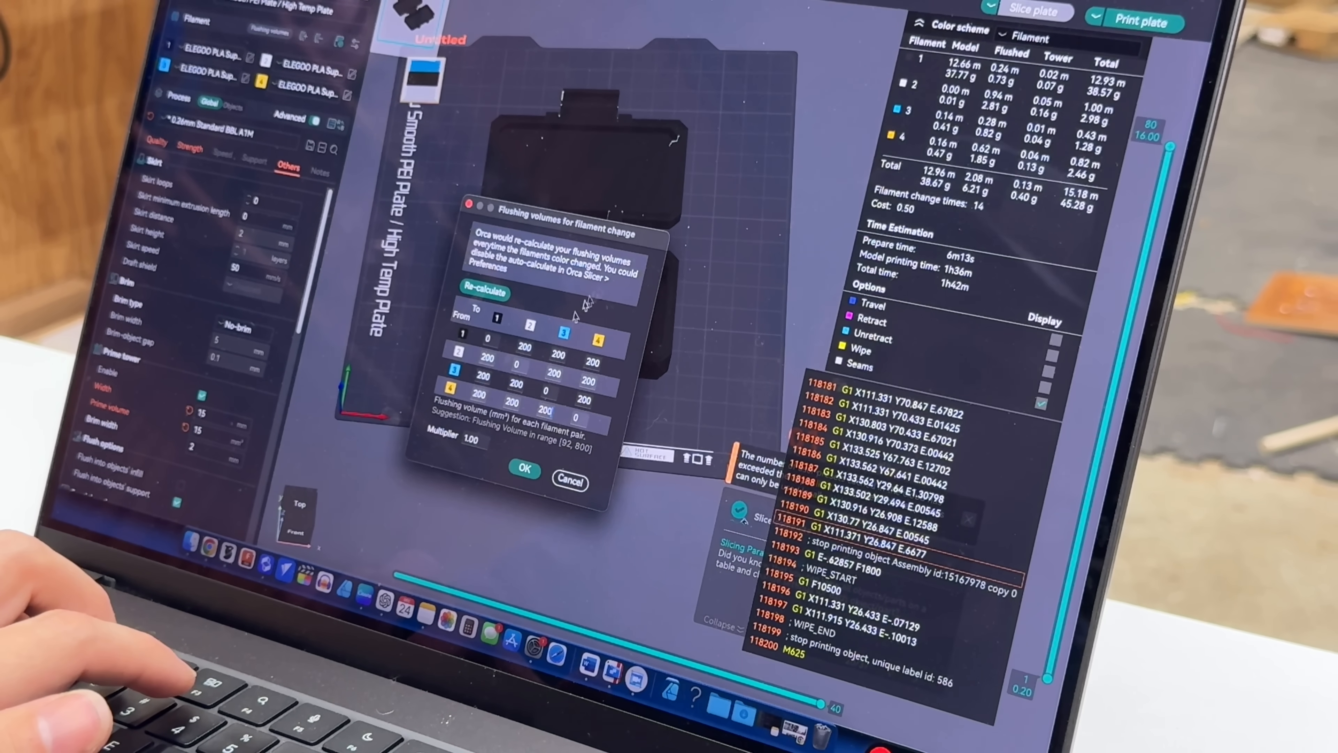
pyautogui.click(523, 469)
pyautogui.click(1036, 10)
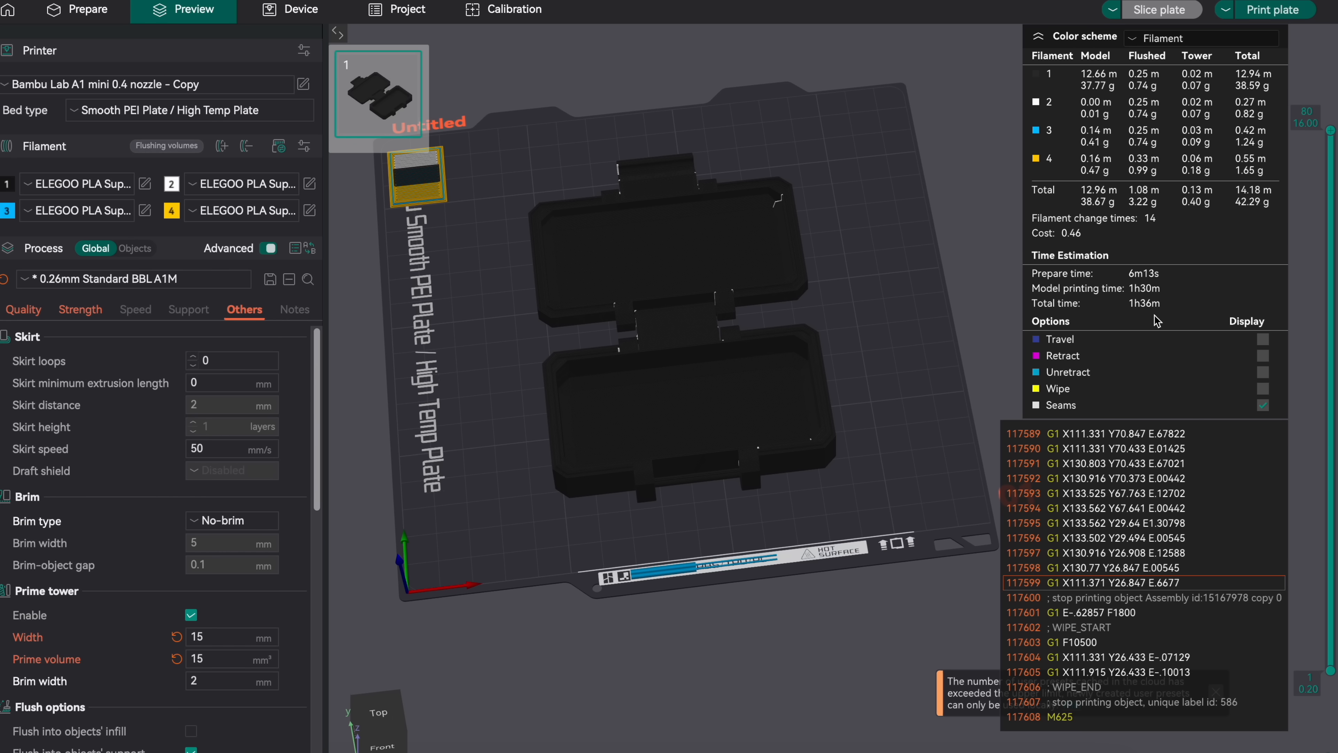
# Review the flushing volumes for all filament pairs and close the table without changing them.
pyautogui.click(167, 145)
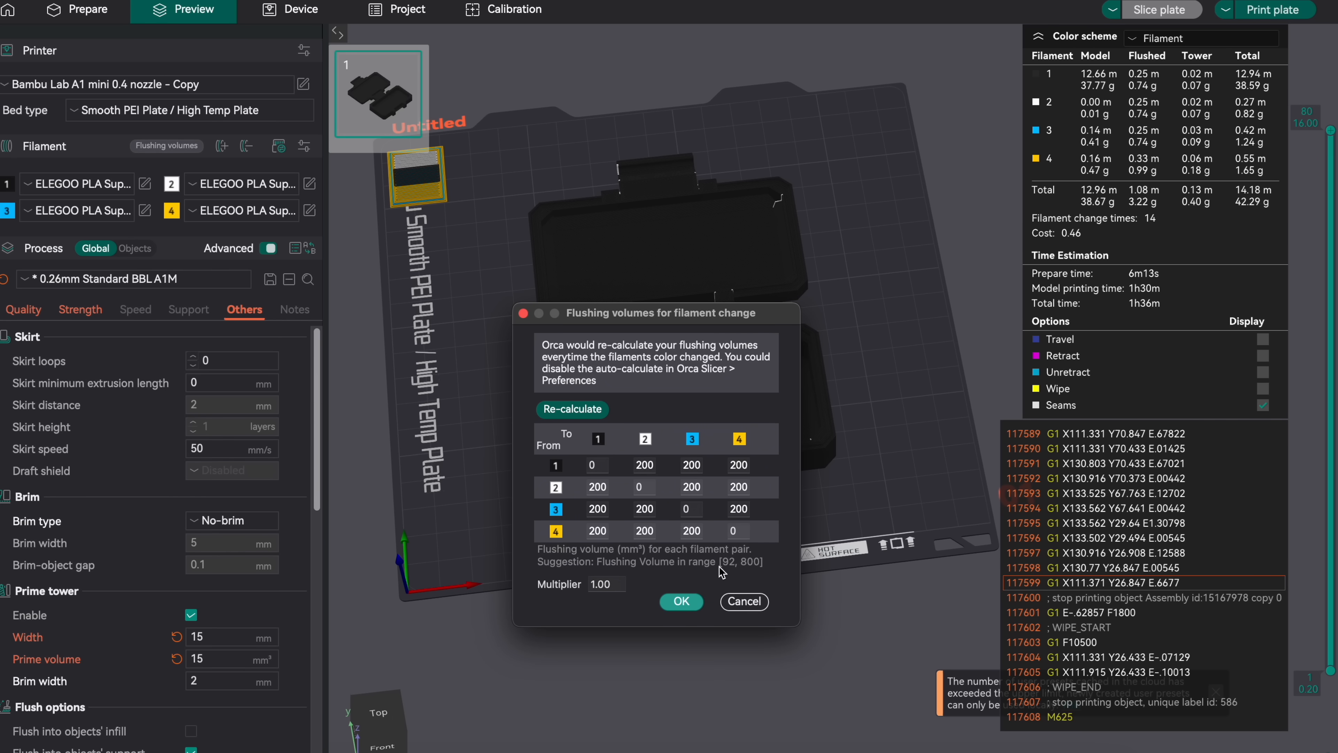
pyautogui.click(744, 602)
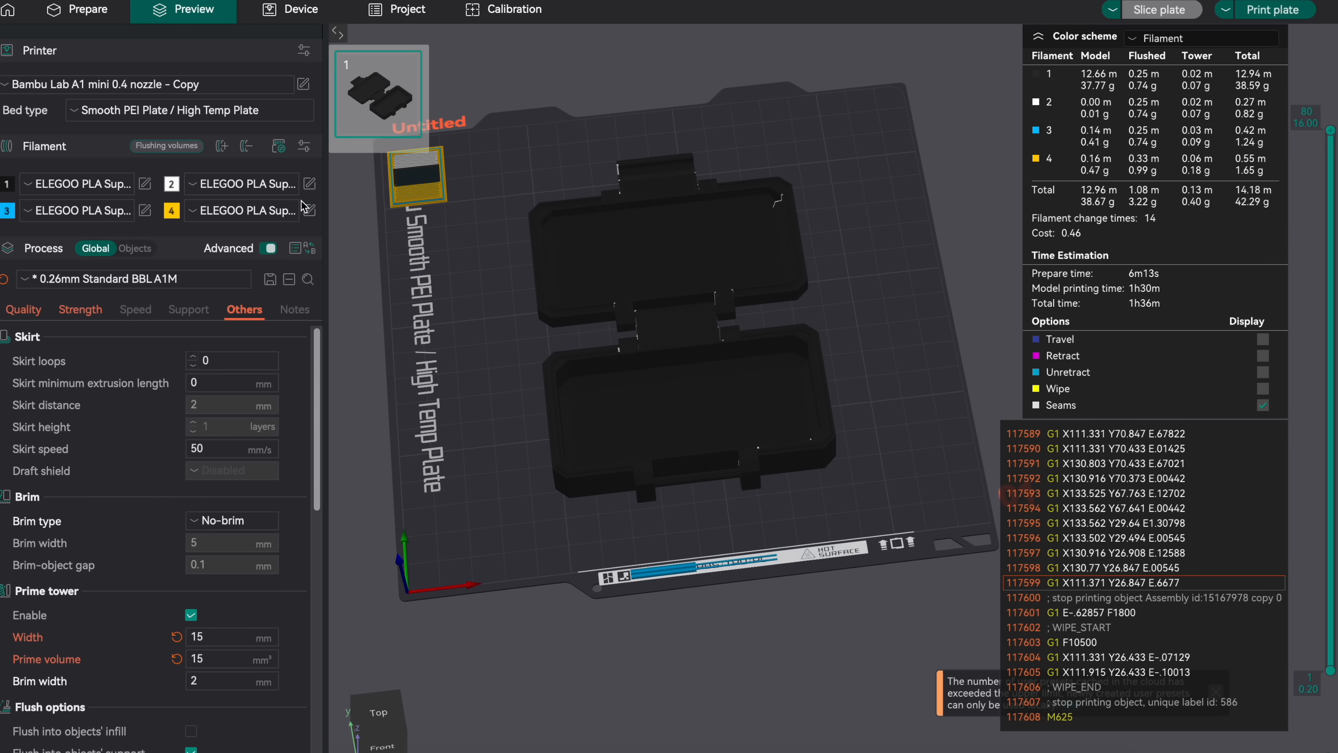
pyautogui.click(167, 146)
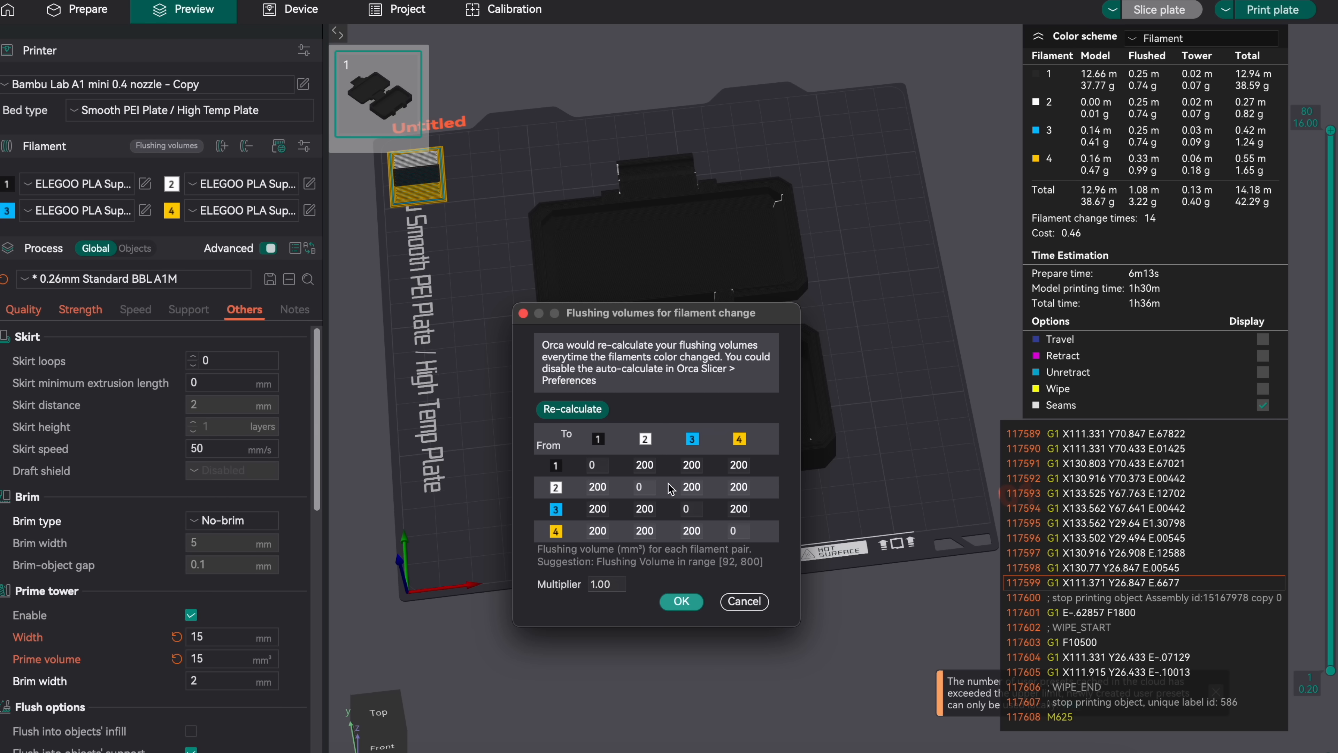
pyautogui.click(692, 465)
pyautogui.click(746, 601)
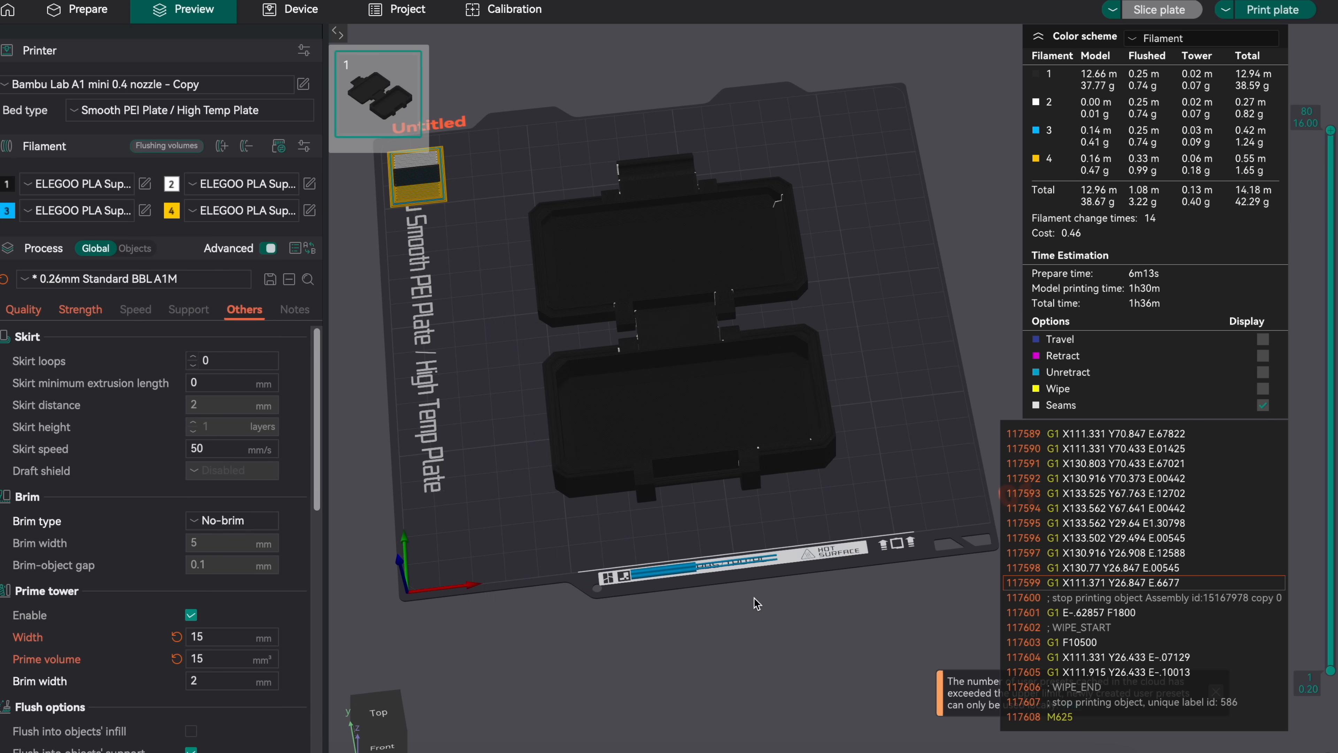
# Show the layer height and line width settings and look over the sliced box in the preview.
pyautogui.moveTo(716, 501)
pyautogui.mouseDown()
pyautogui.moveTo(713, 450)
pyautogui.moveTo(712, 497)
pyautogui.mouseUp()
pyautogui.click(26, 309)
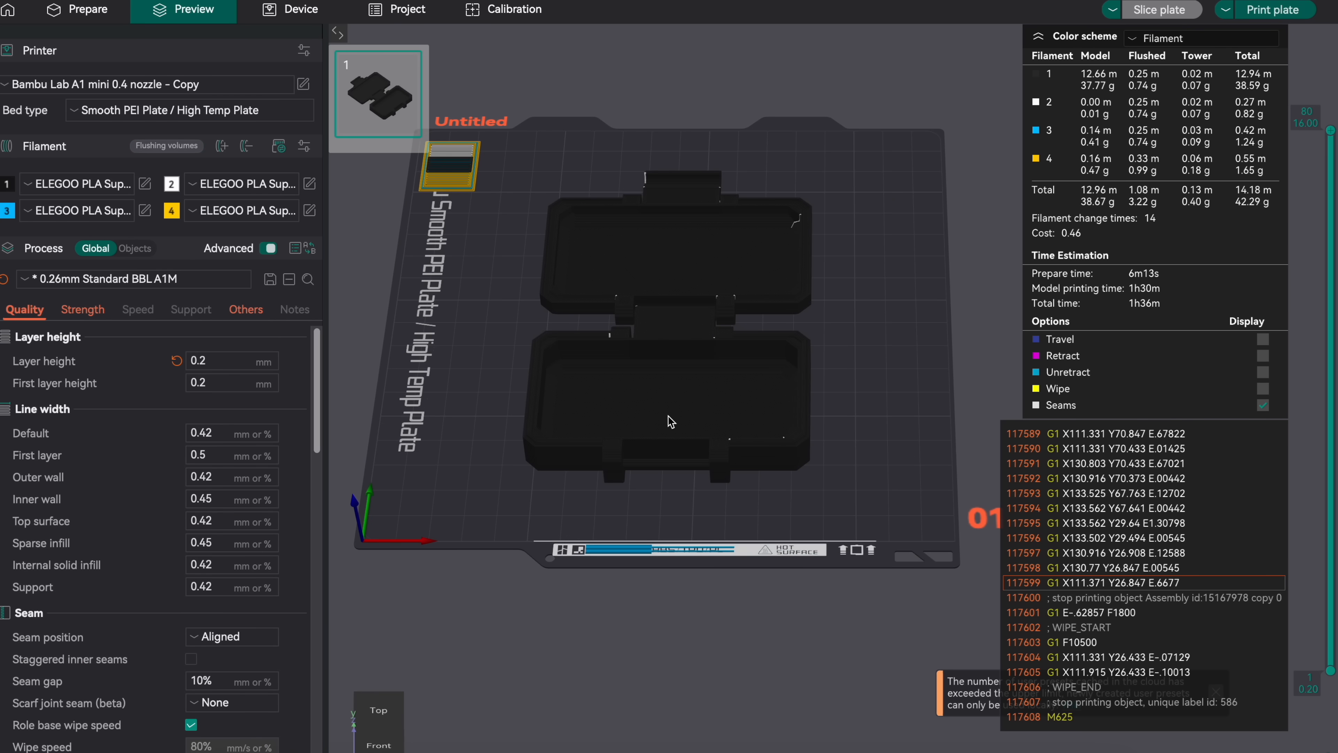
pyautogui.moveTo(453, 317); pyautogui.dragTo(477, 348, button='middle')
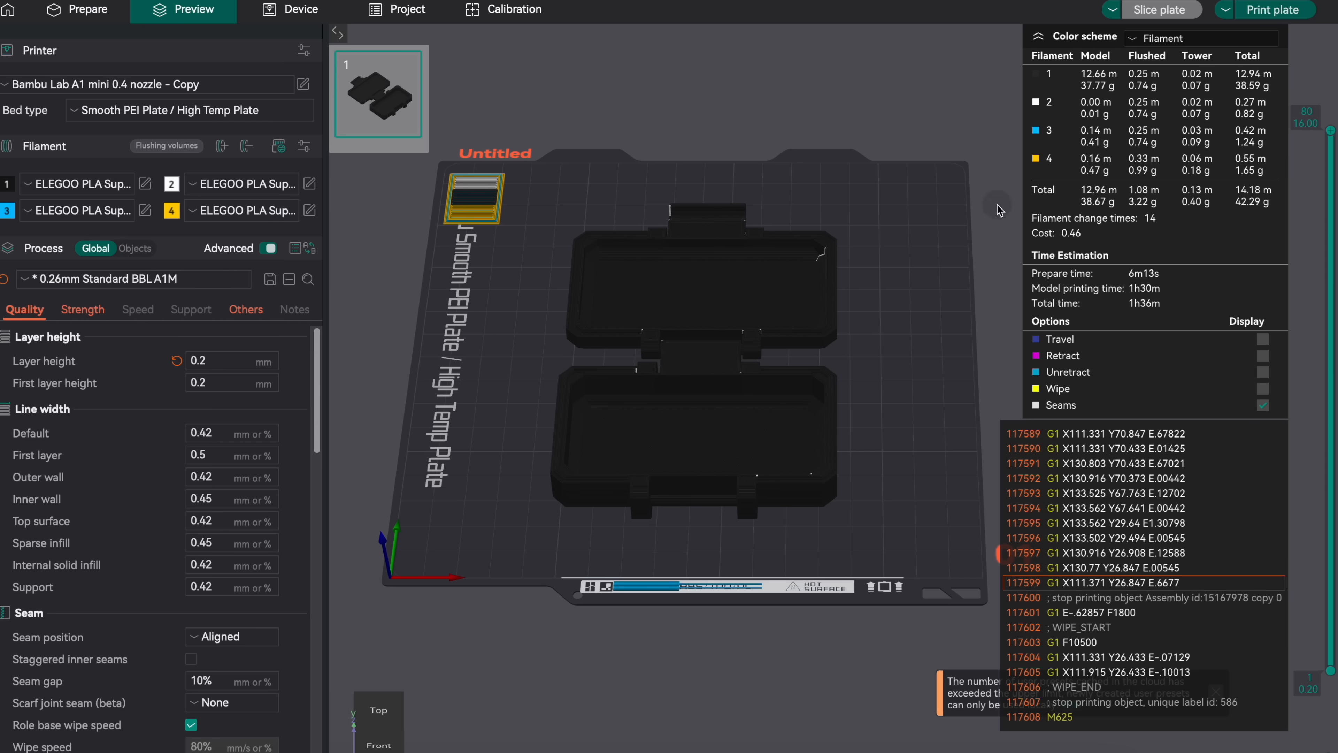
pyautogui.scroll(3, 721, 291)
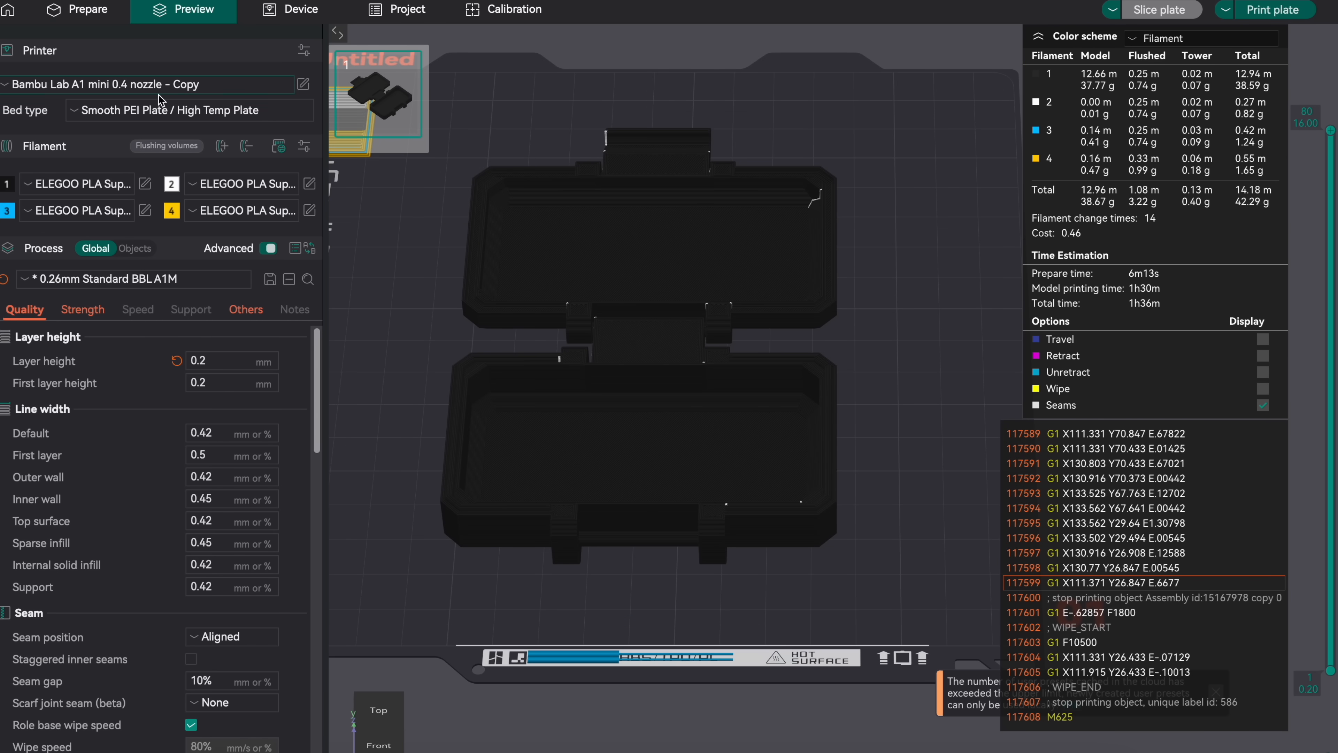
# Review the nozzle and bed temperatures in the settings of filament 1, ELEGOO PLA SuperTack, and close them unchanged.
pyautogui.moveTo(565, 300)
pyautogui.mouseDown()
pyautogui.moveTo(558, 254)
pyautogui.moveTo(565, 316)
pyautogui.mouseUp()
pyautogui.click(145, 185)
pyautogui.scroll(-1, 729, 386)
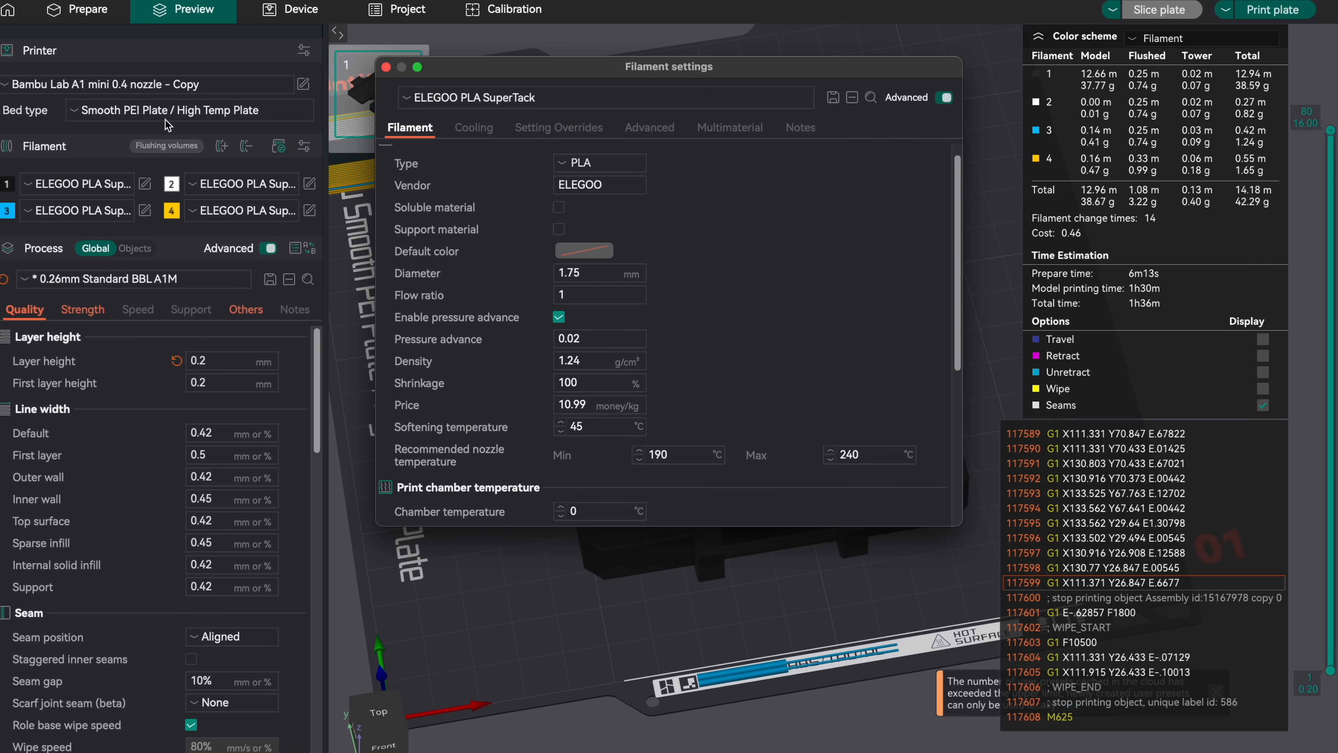
pyautogui.scroll(-5, 685, 406)
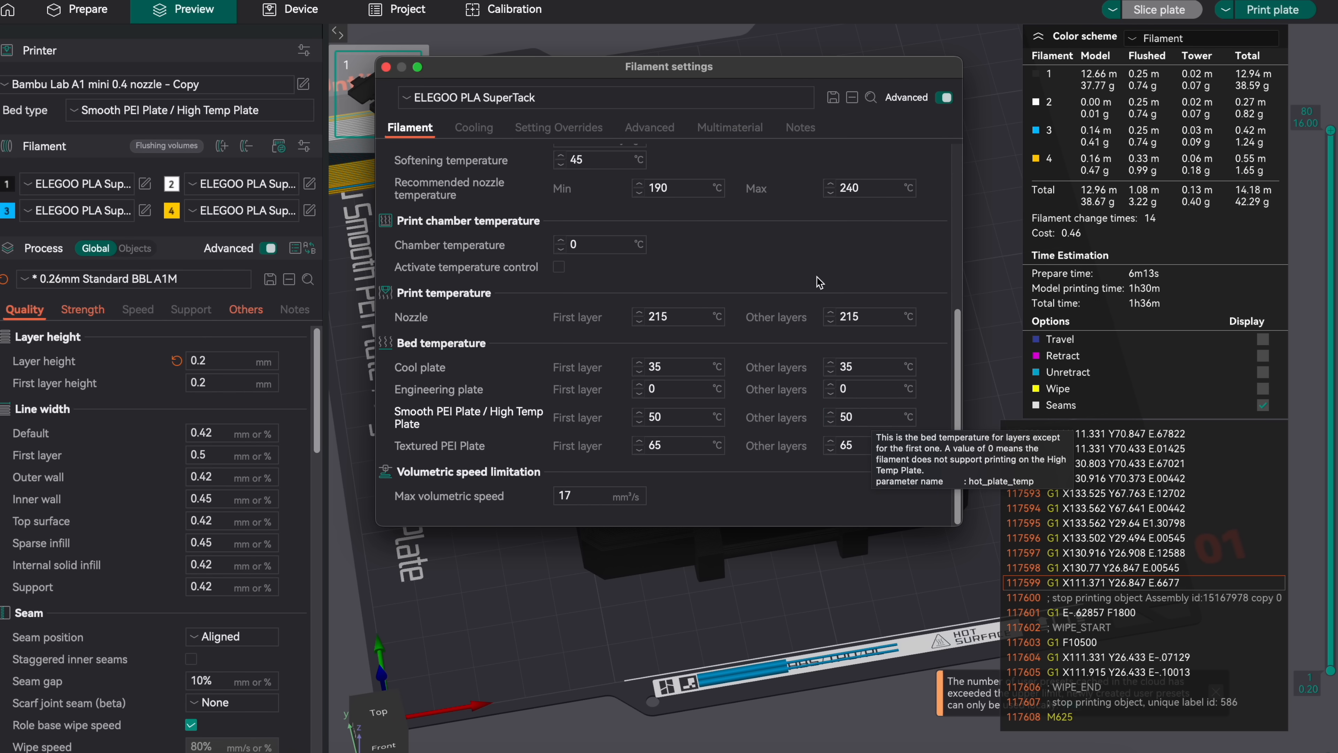
pyautogui.scroll(5, 820, 280)
pyautogui.click(386, 67)
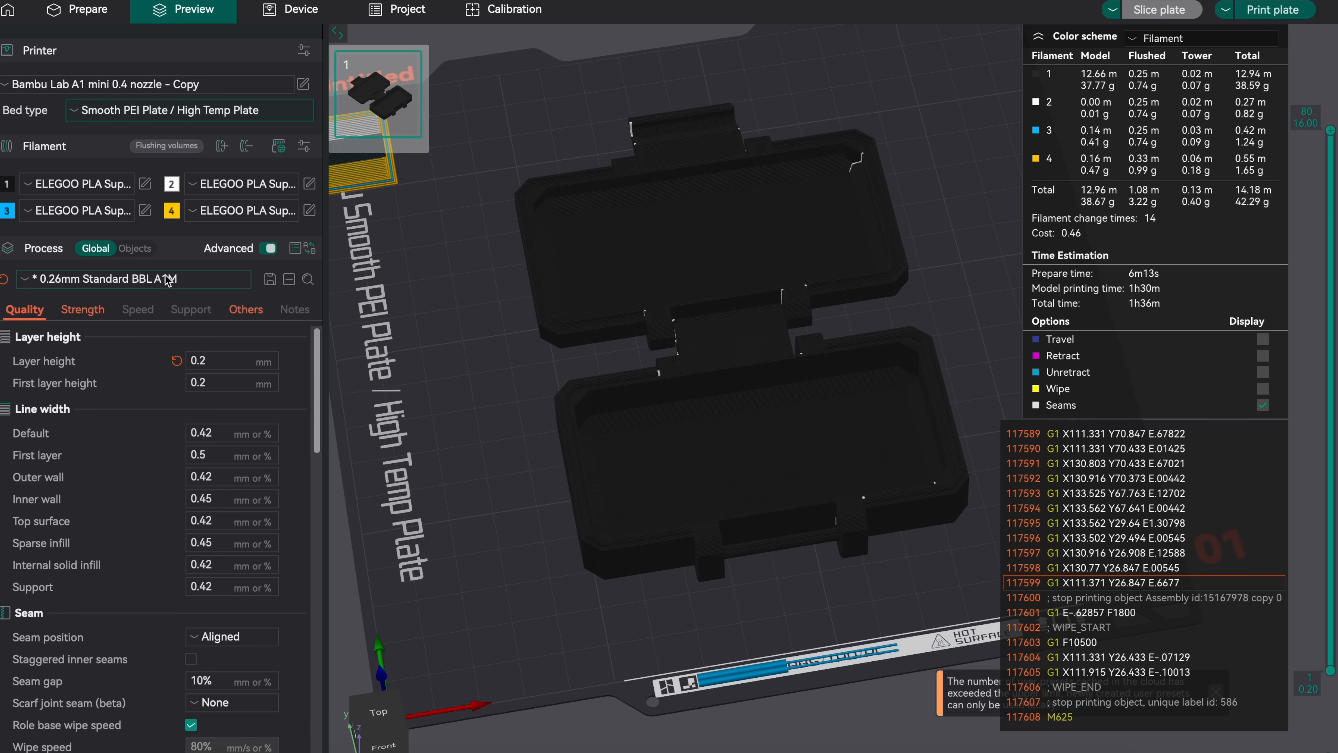